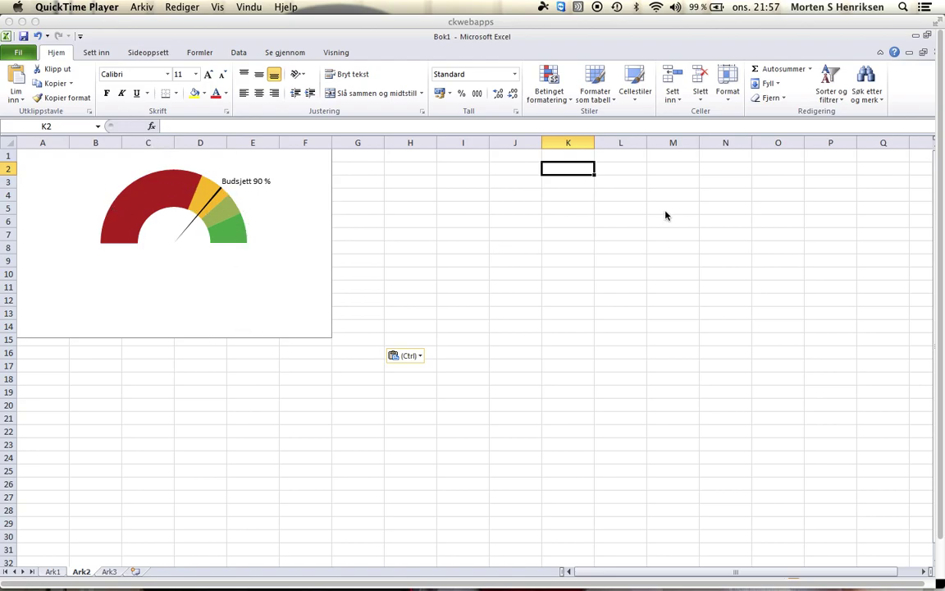
- Put an AutoSum total =SUMMER(K5:K8) in cell K9
click(562, 260)
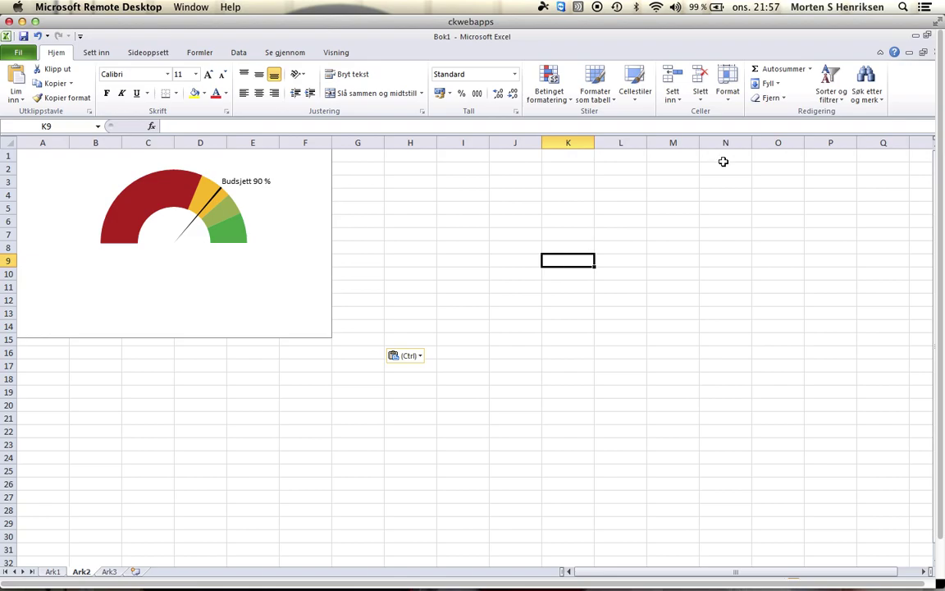
click(771, 72)
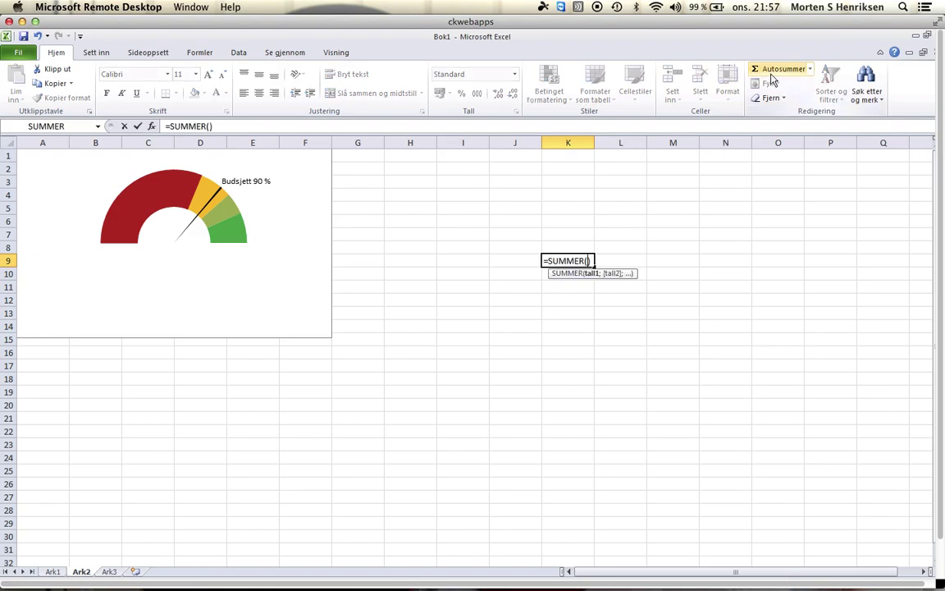
drag(570, 207, 571, 247)
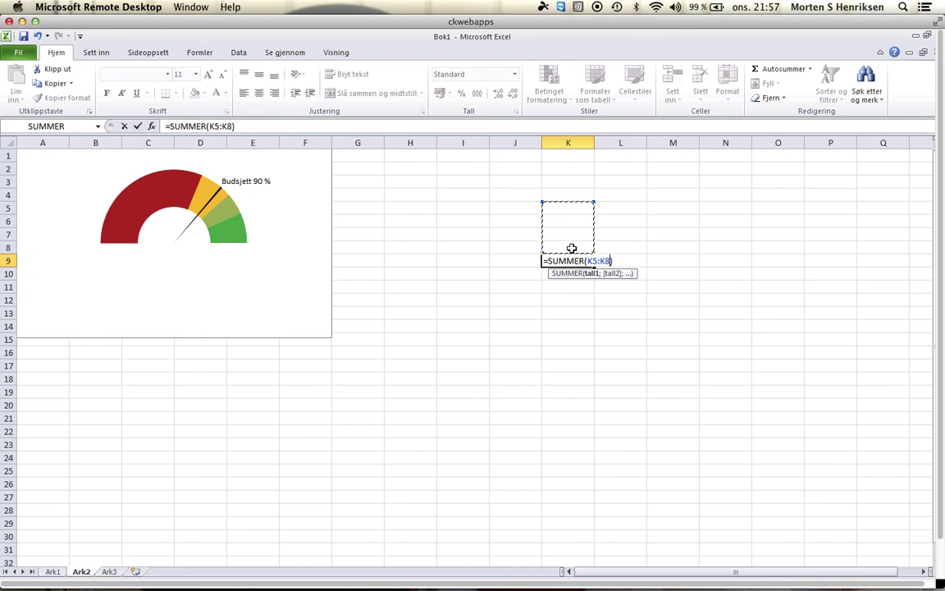
key(Return)
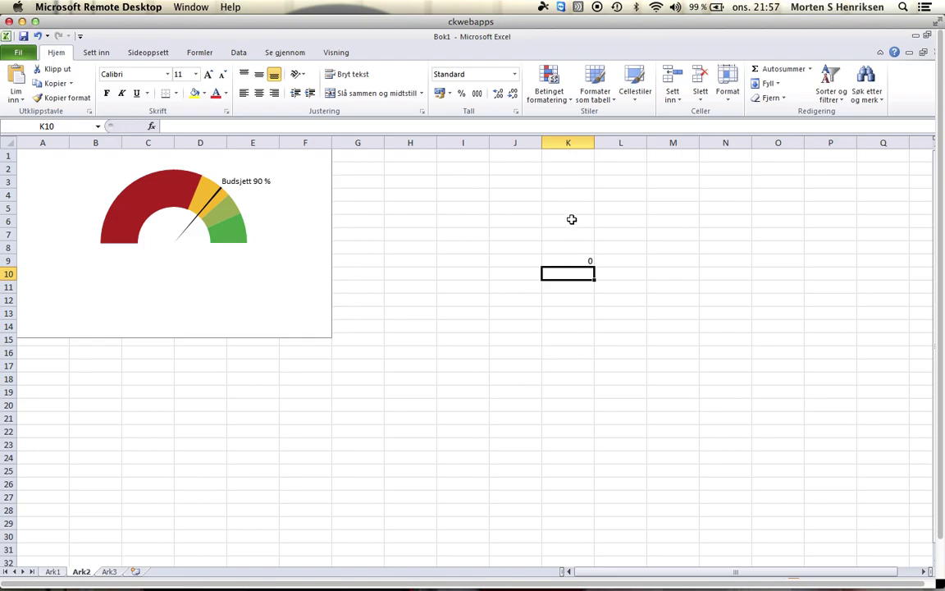
- Enter 100, 30, 20 and 20 in K5:K8, then select K5:K9 as chart data
click(572, 207)
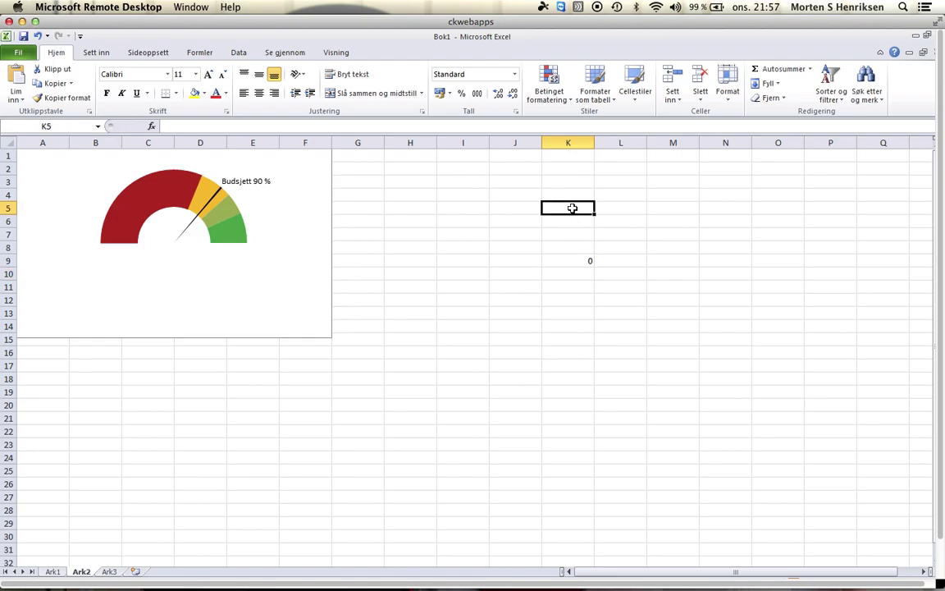
text(100)
key(Return)
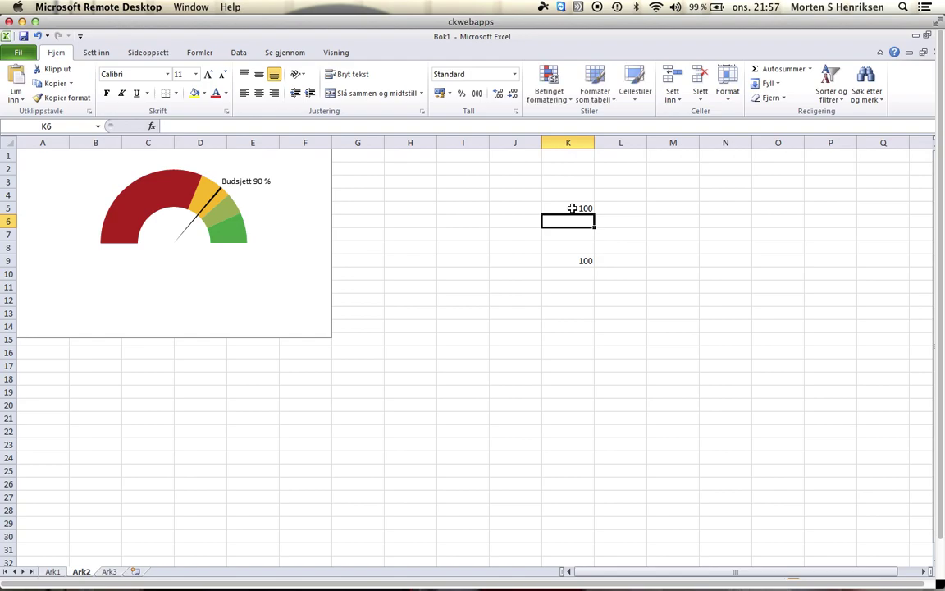
text(30)
key(Return)
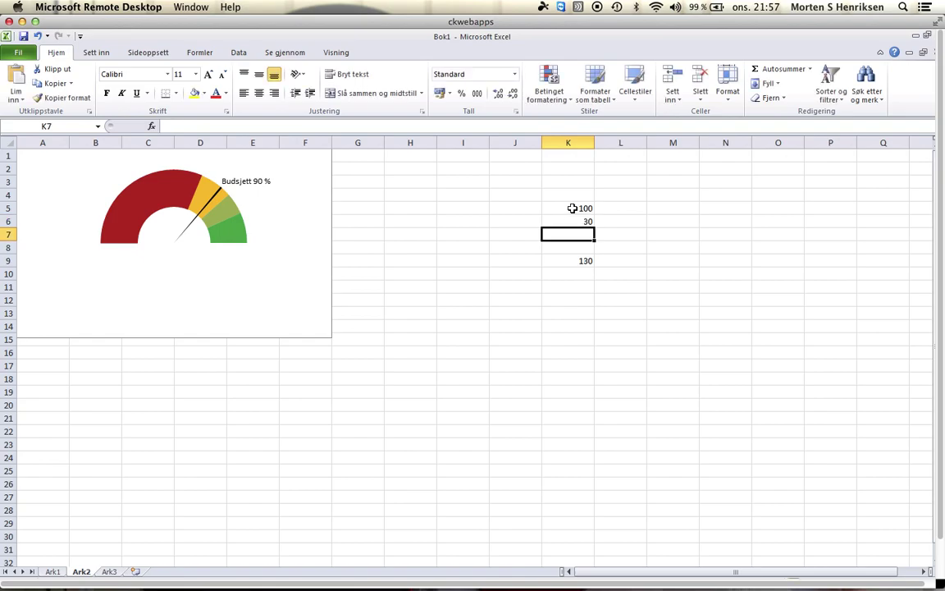
text(20)
key(Return)
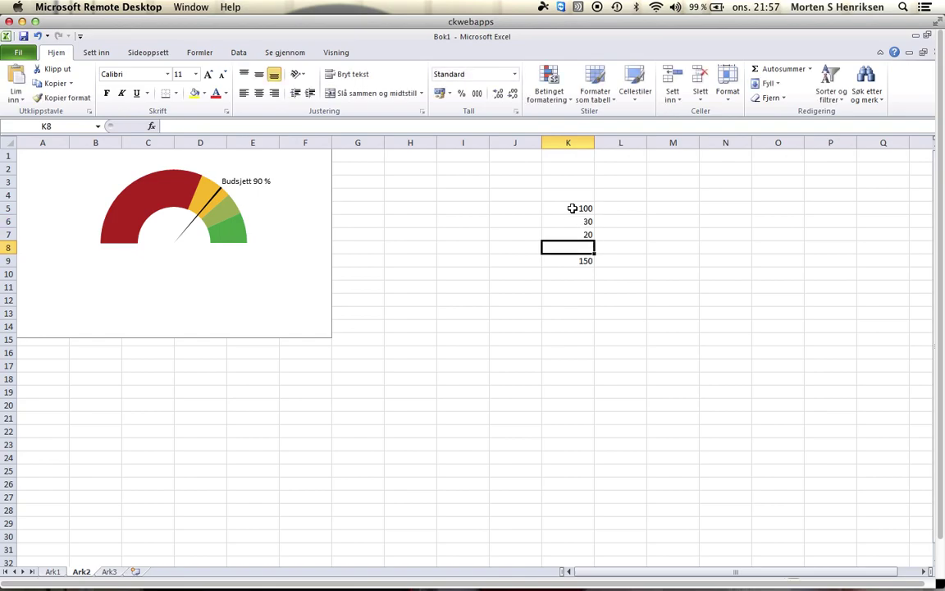
text(20)
key(Return)
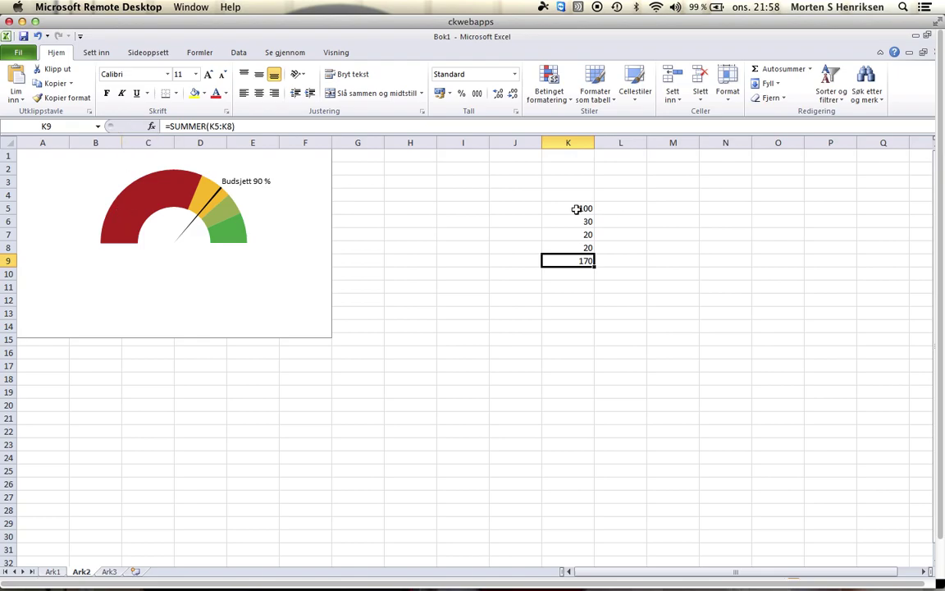
drag(576, 208, 576, 261)
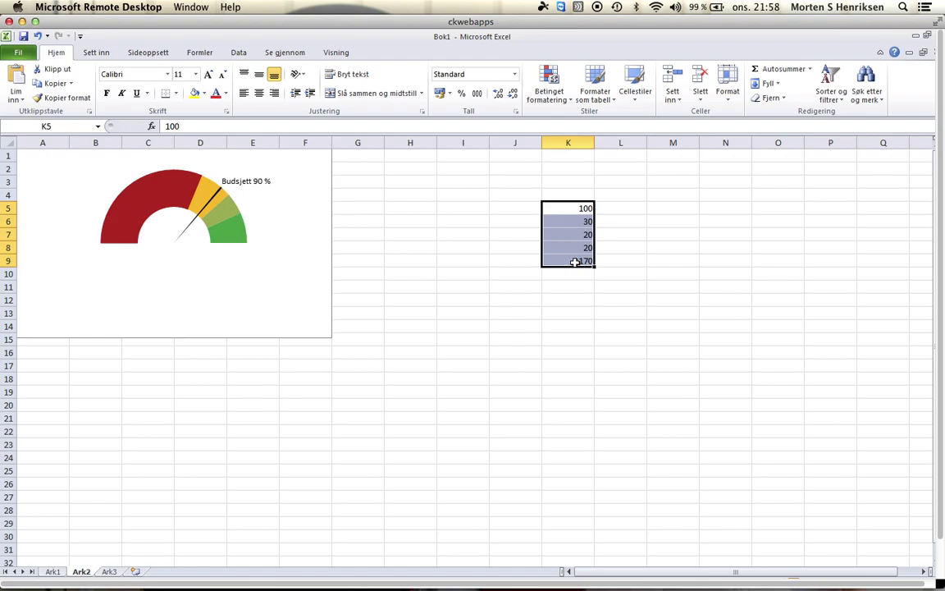
- Insert a doughnut chart of K5:K9 and move it below the data
click(95, 54)
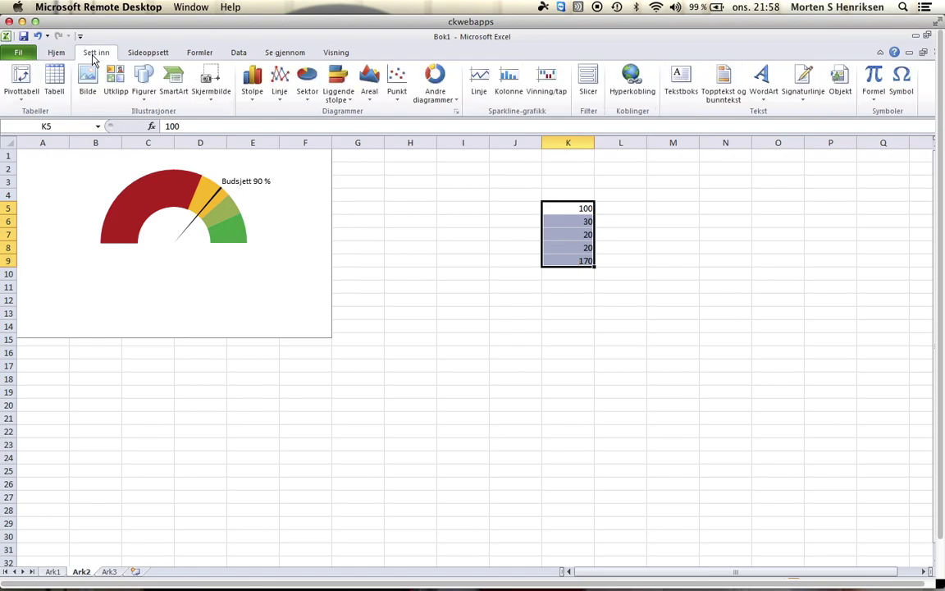
click(443, 97)
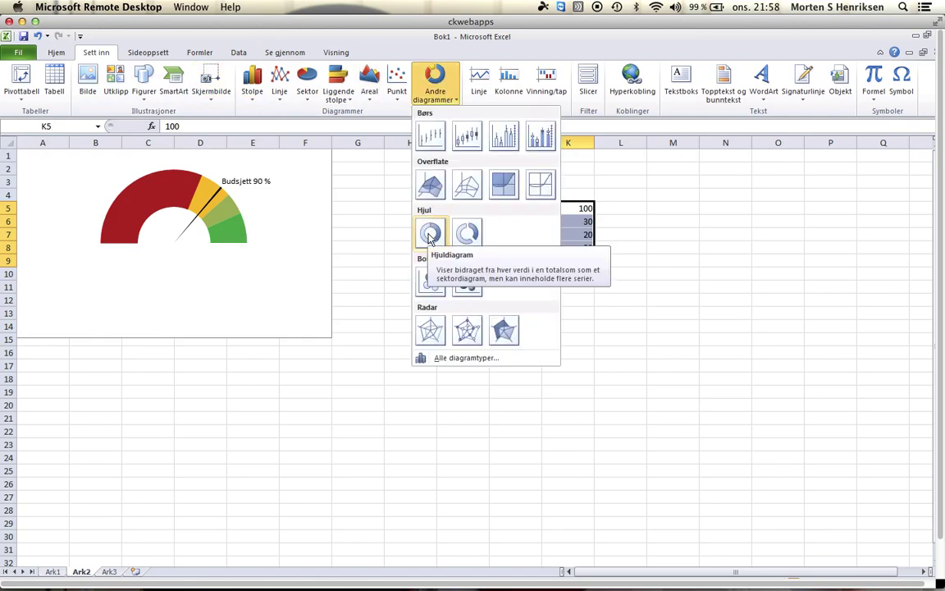
click(429, 236)
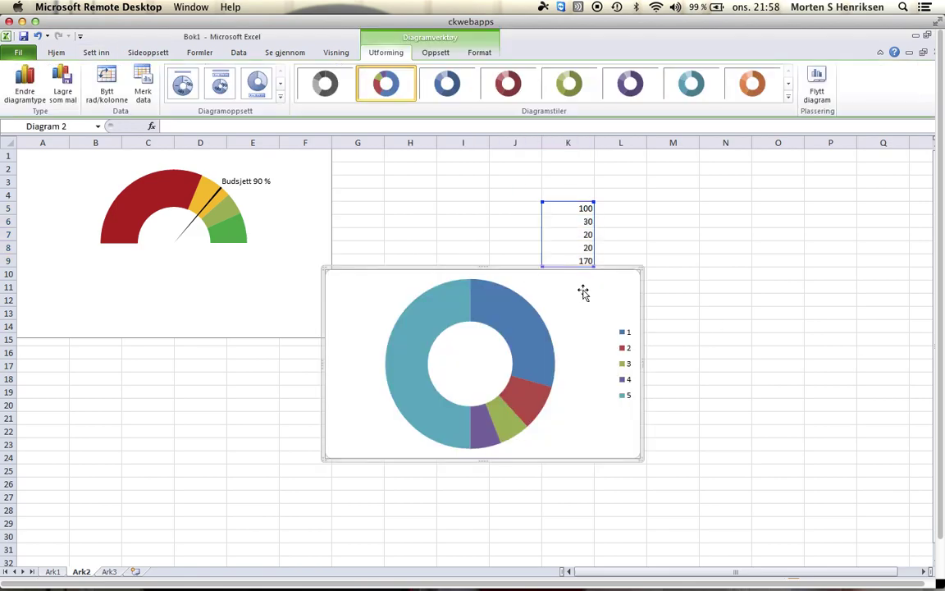
drag(582, 293, 623, 328)
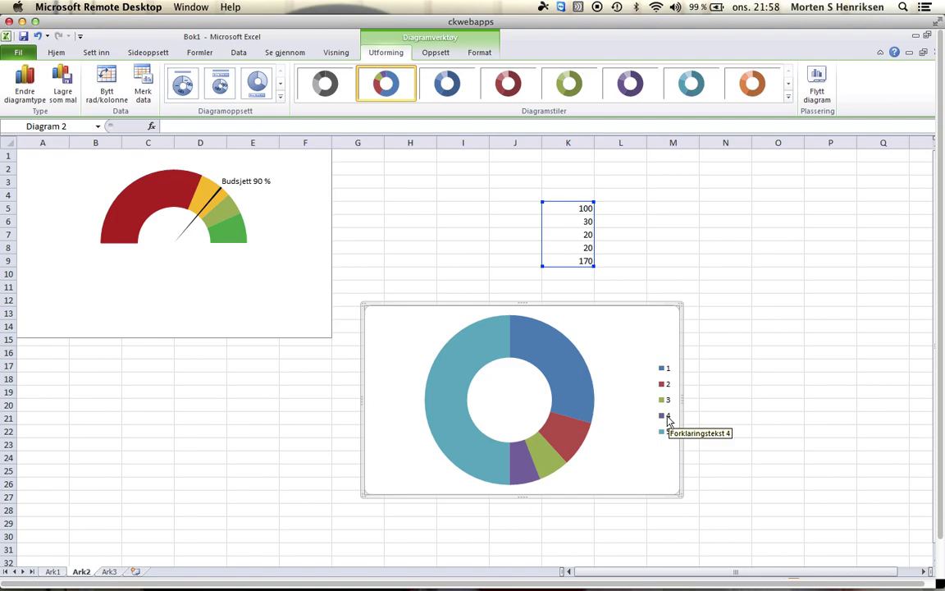
- Delete the doughnut chart's legend and select its data series
click(668, 420)
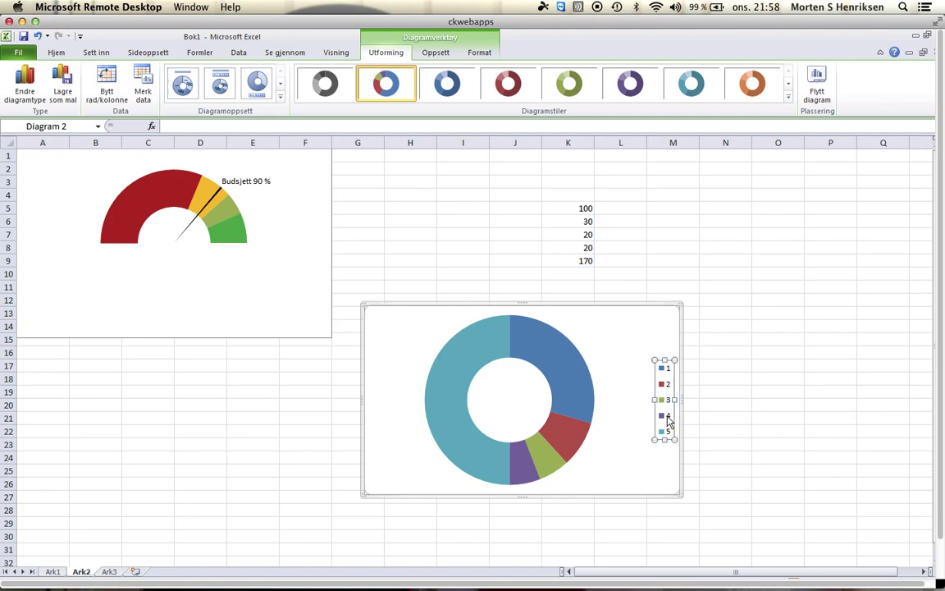
key(Delete)
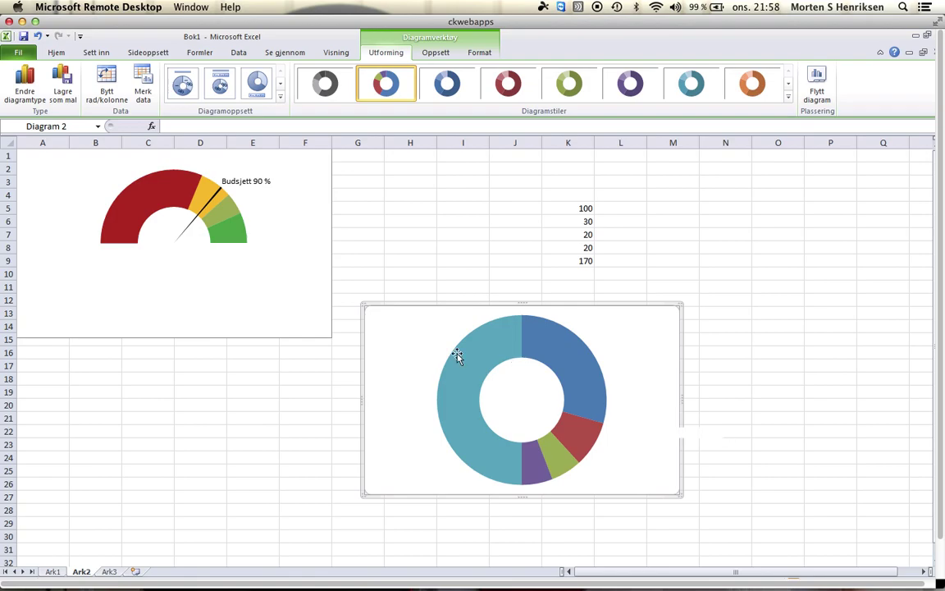
click(474, 356)
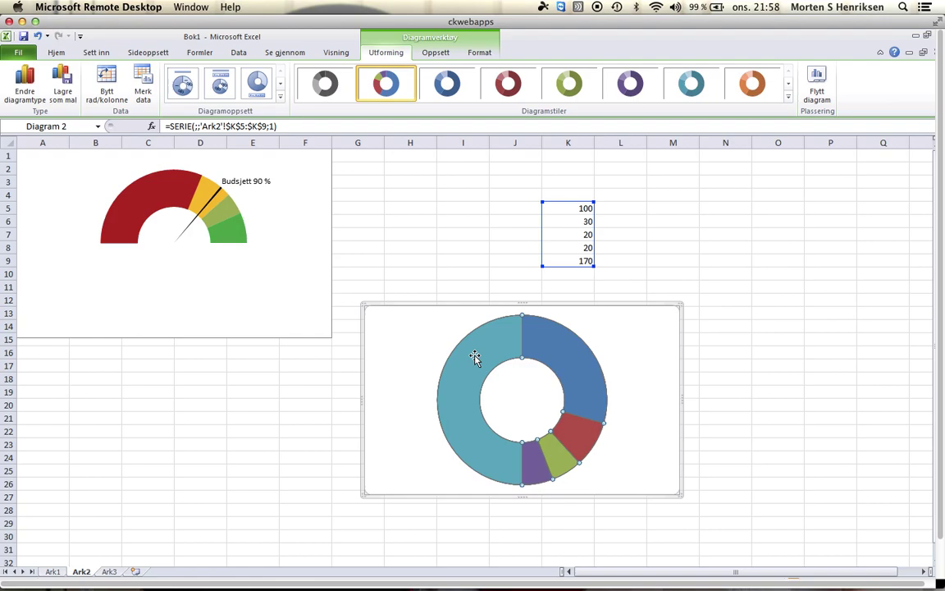
- Set the doughnut series' first-sector angle (Vinkel på første sektor) to 270°
click(480, 54)
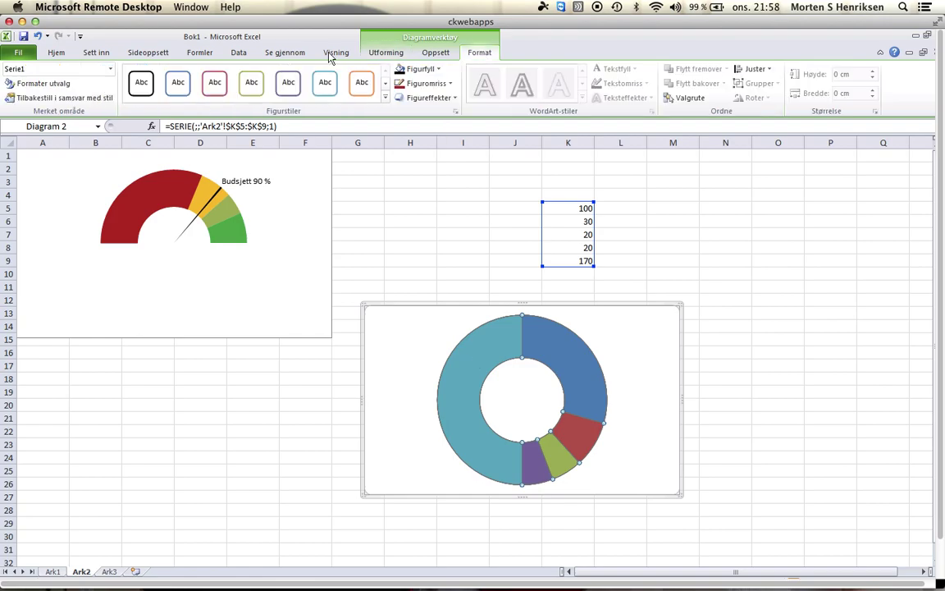
click(50, 85)
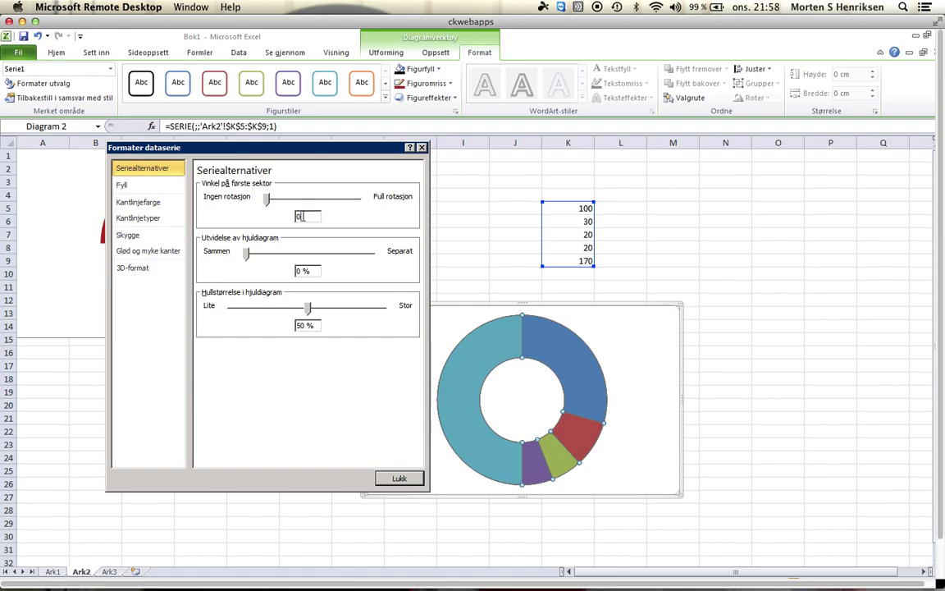
double_click(300, 217)
text(270)
key(Return)
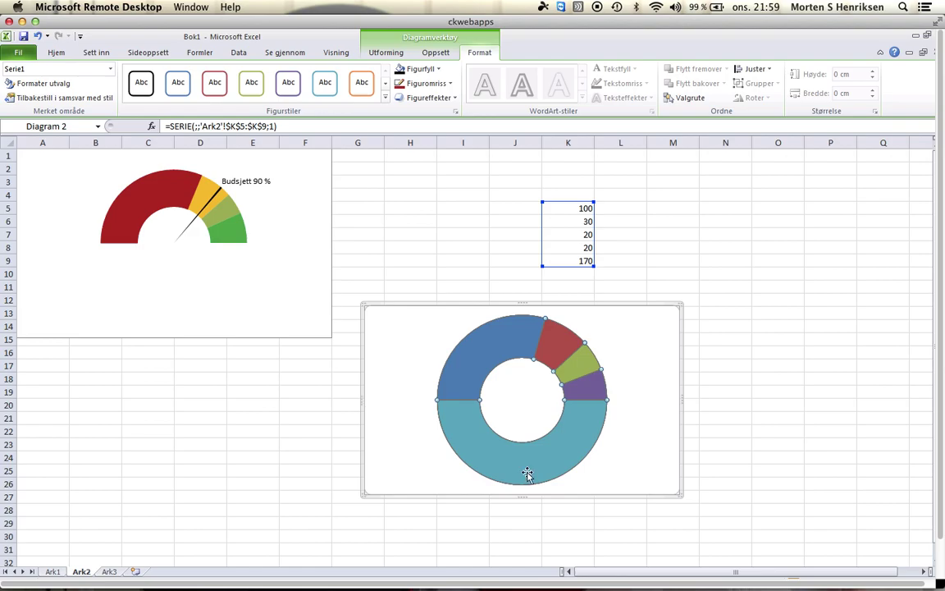
mouse_move(553, 466)
- Remove the fill from the large 170 sector, leaving only the coloured top half-arc
mouse_move(470, 371)
click(533, 457)
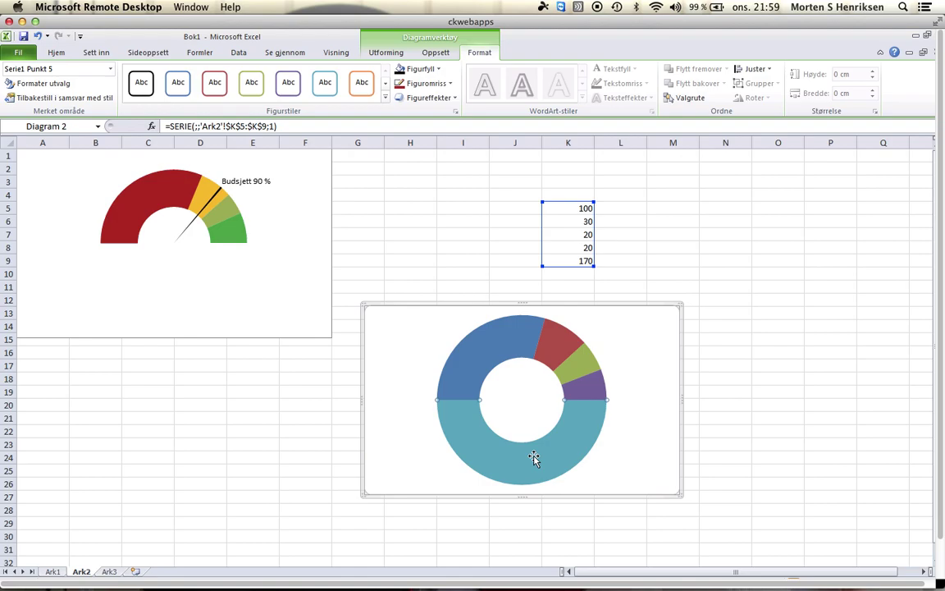
right_click(533, 458)
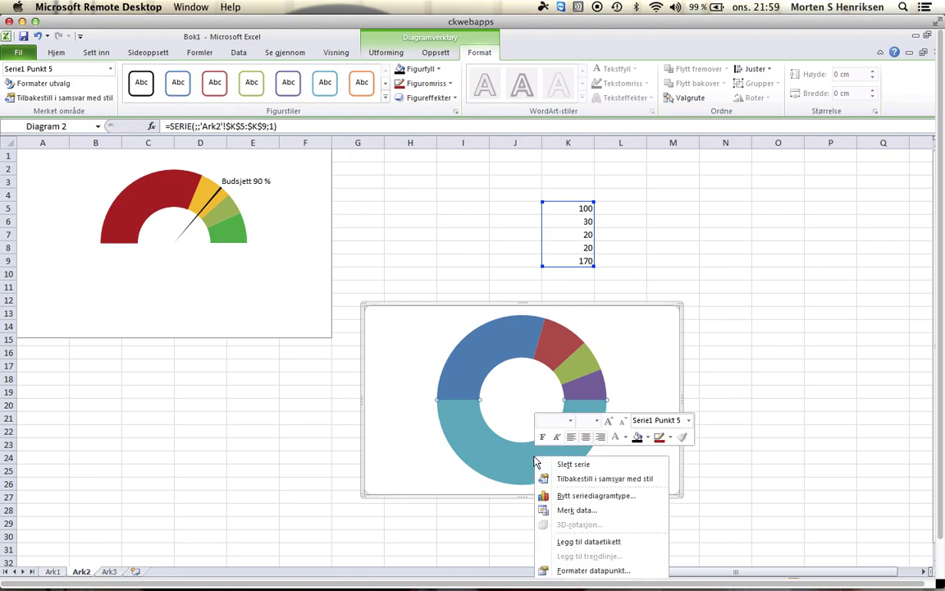
click(648, 439)
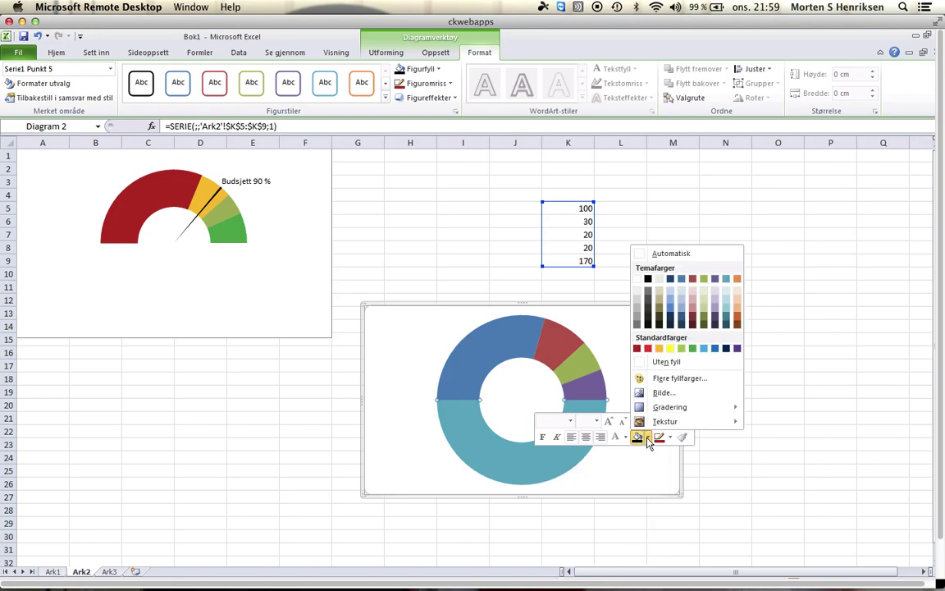
click(653, 363)
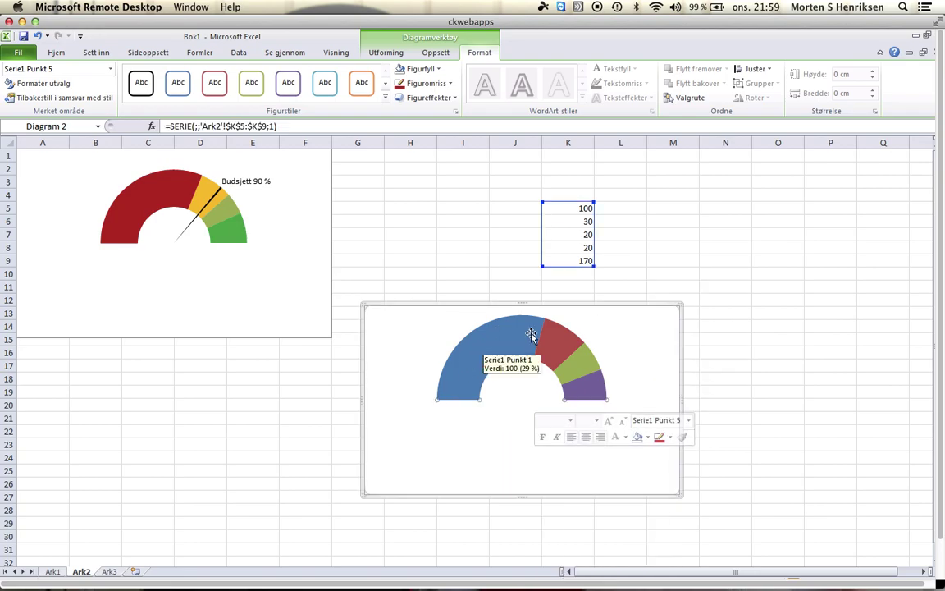
mouse_move(596, 408)
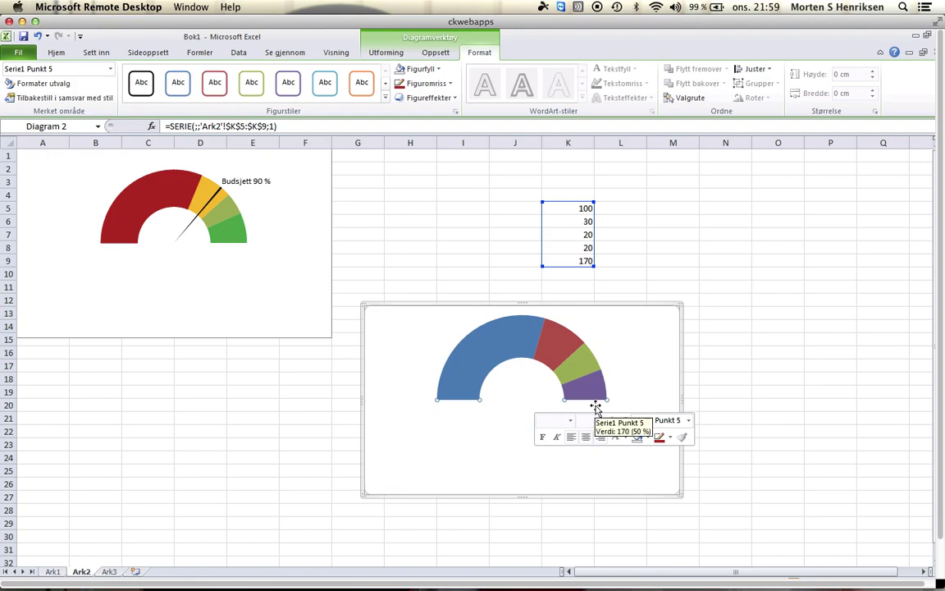
click(868, 391)
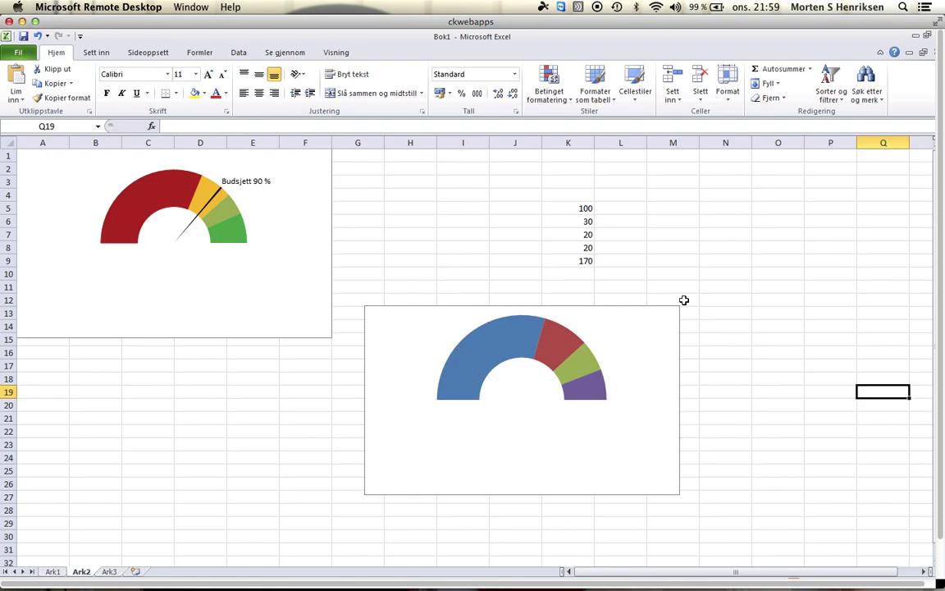
click(466, 369)
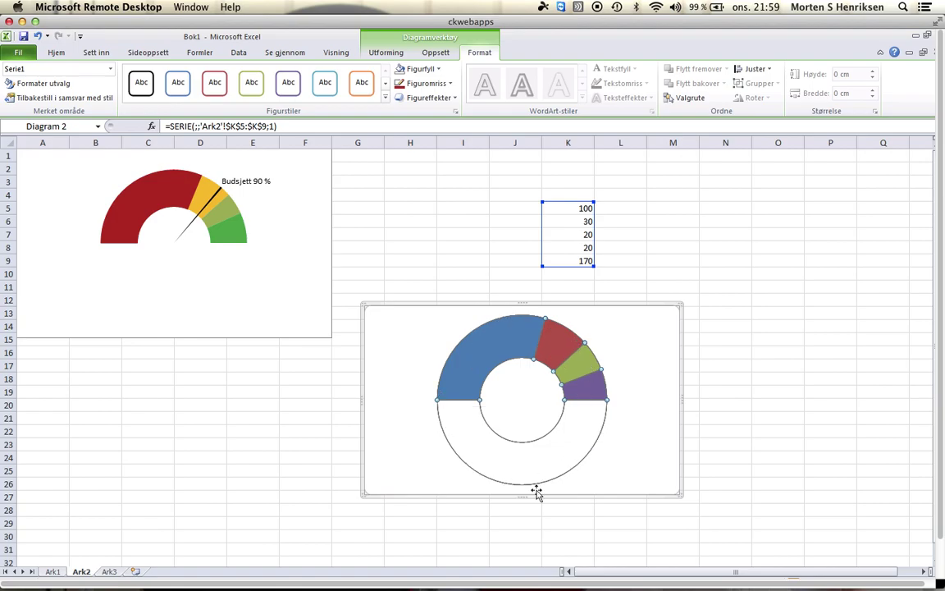
- Fill the first gauge band dark red and the second band orange
click(472, 373)
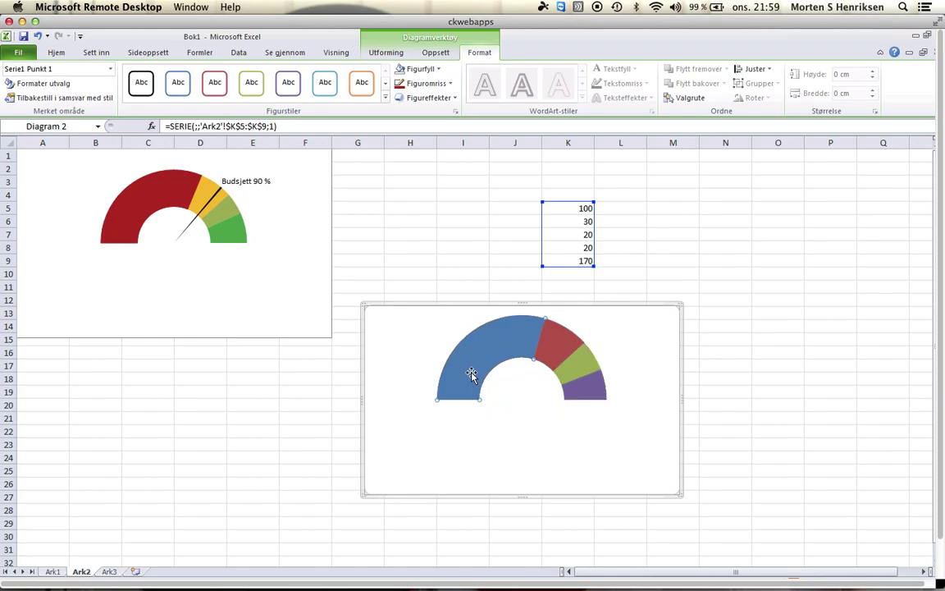
right_click(471, 374)
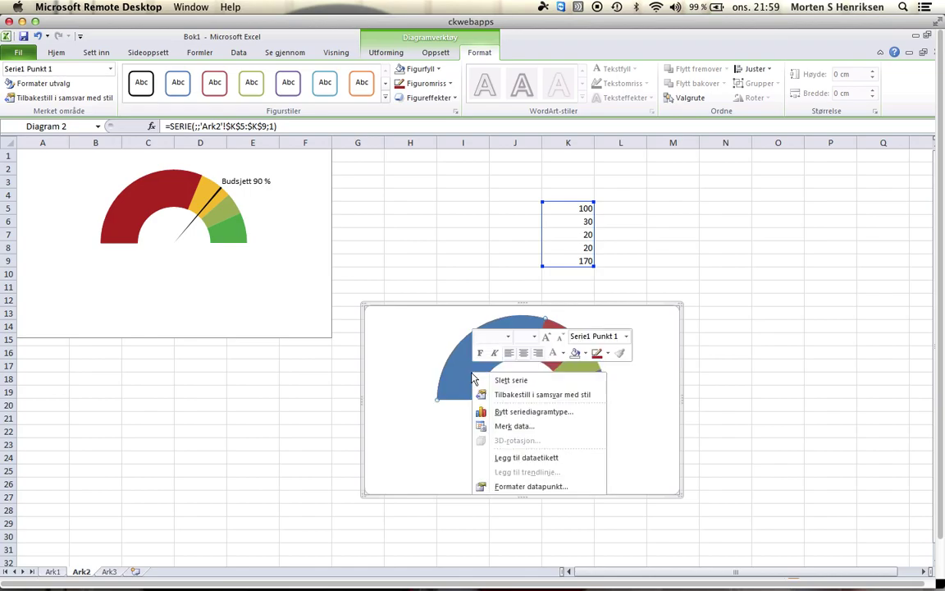
click(586, 354)
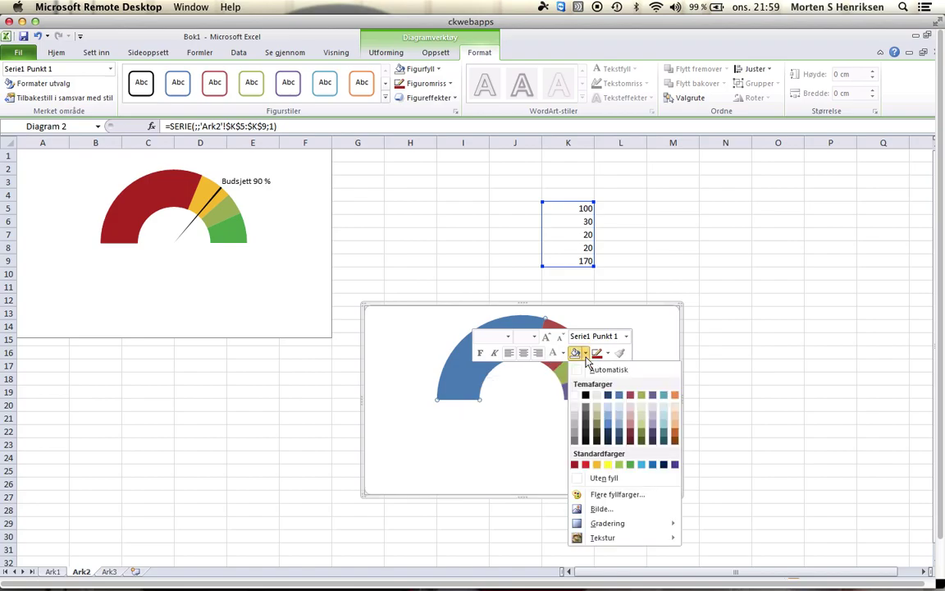
click(575, 465)
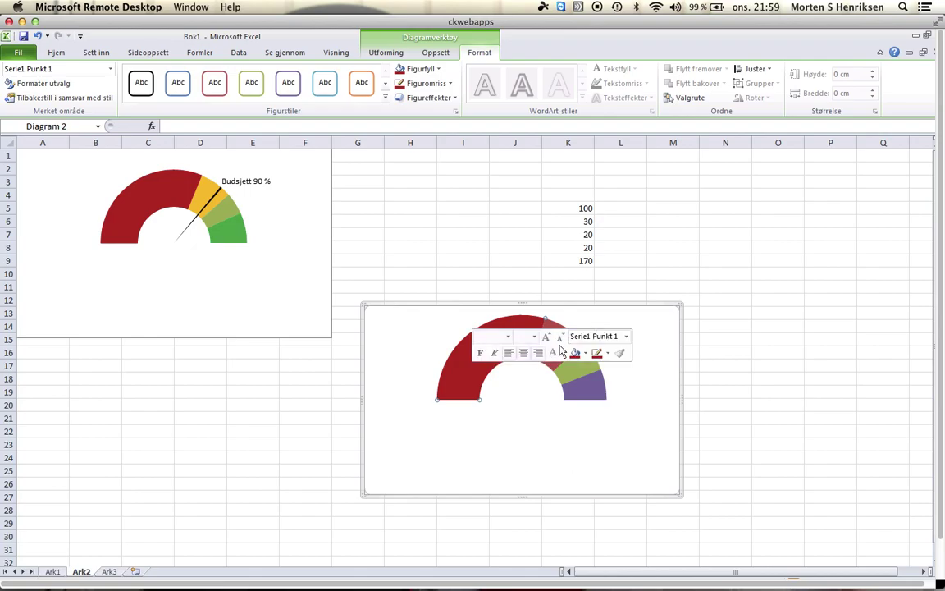
click(795, 365)
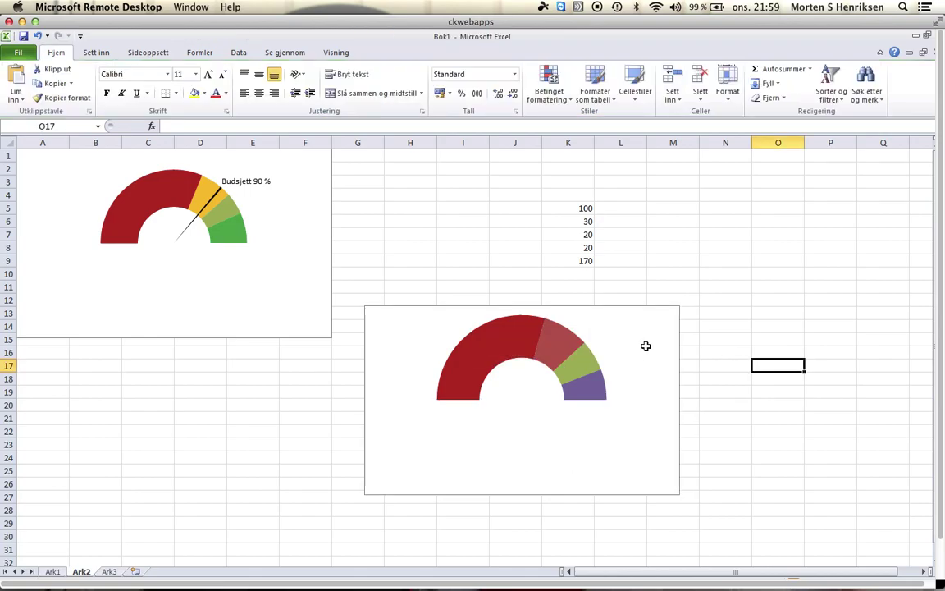
click(563, 345)
click(563, 345)
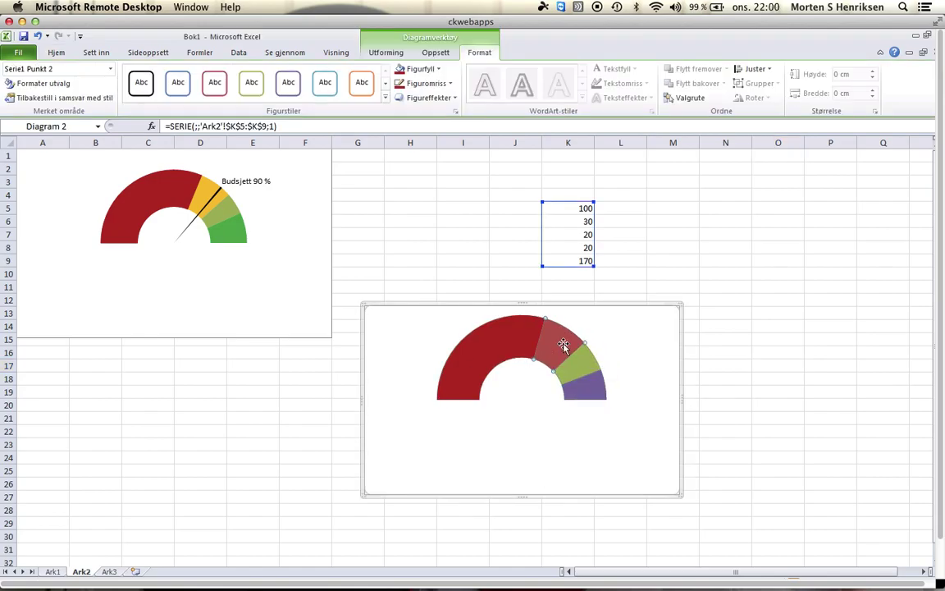
right_click(564, 346)
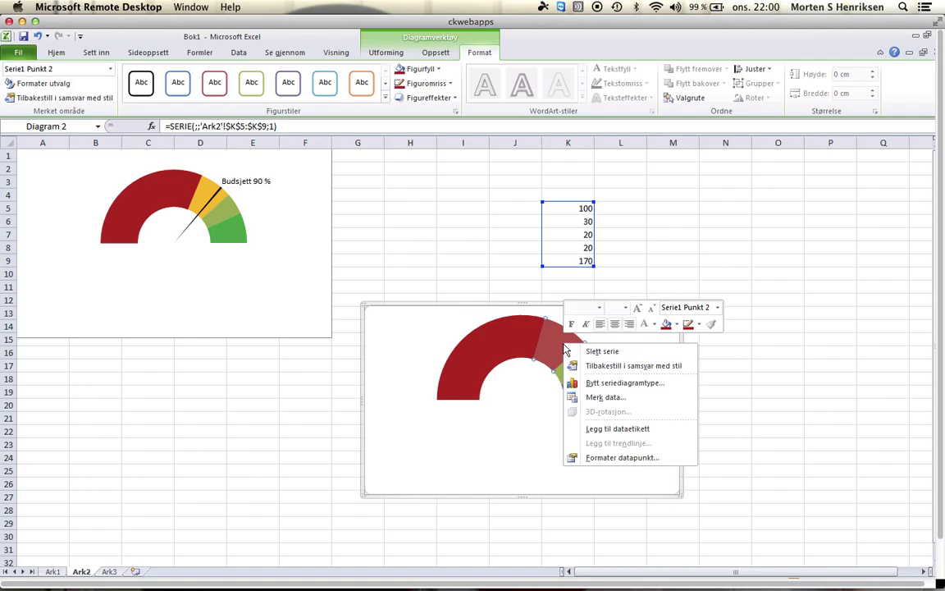
click(676, 325)
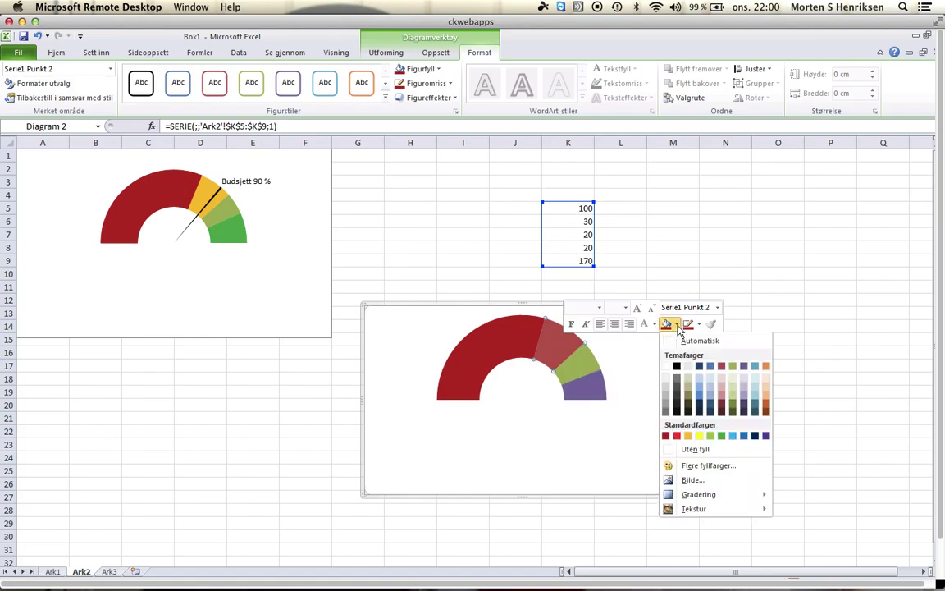
click(691, 435)
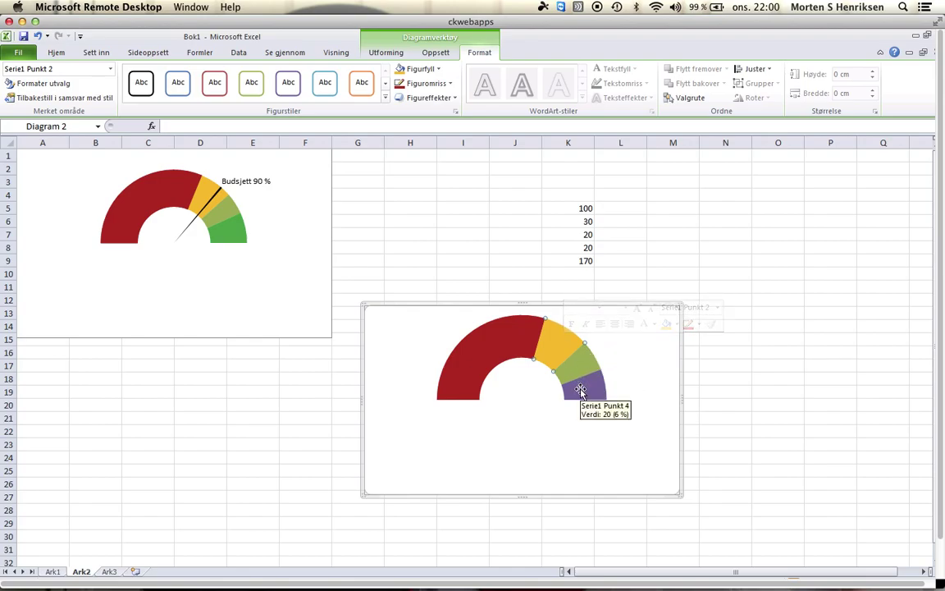
- Fill the fourth, purple gauge band bright green
click(579, 390)
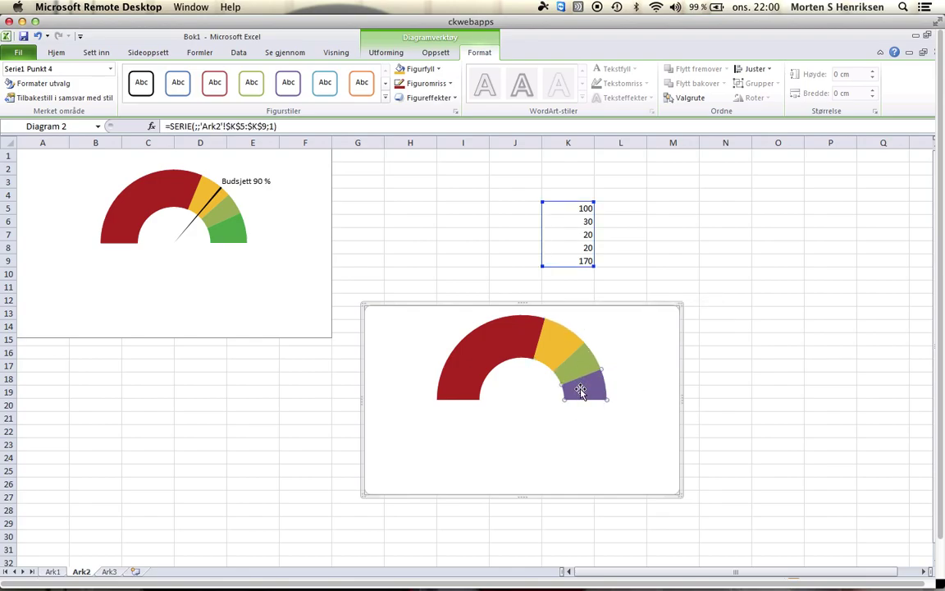
right_click(581, 392)
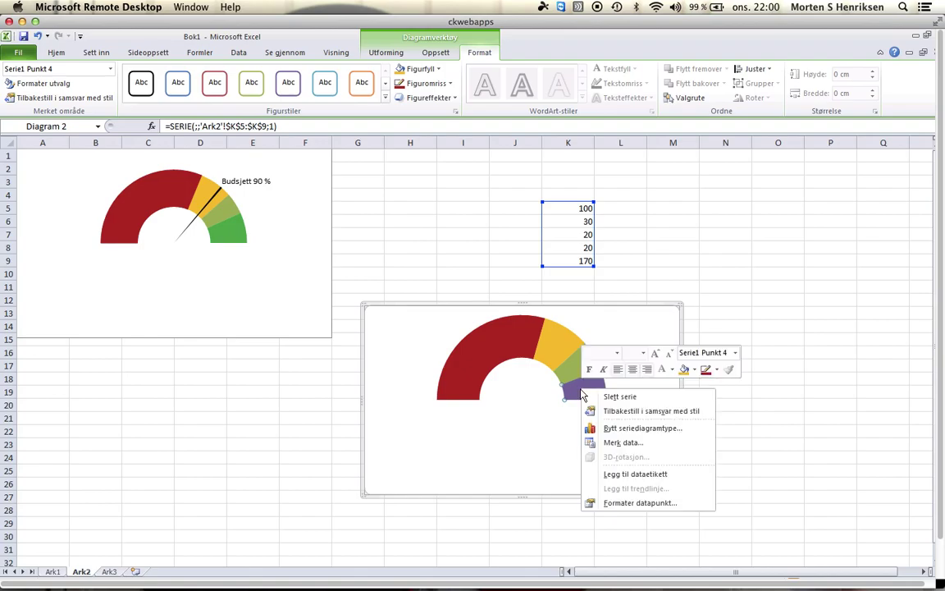
click(694, 370)
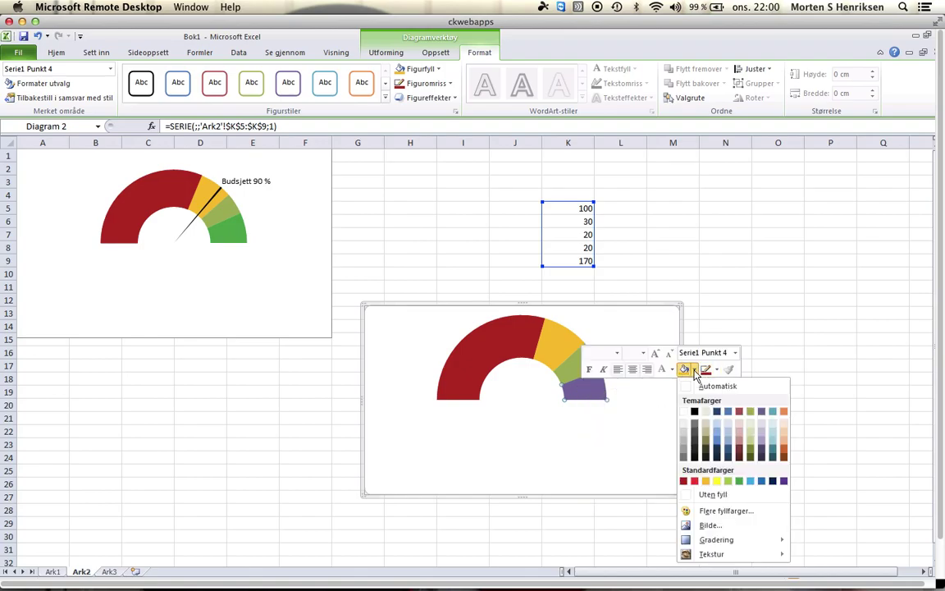
click(739, 480)
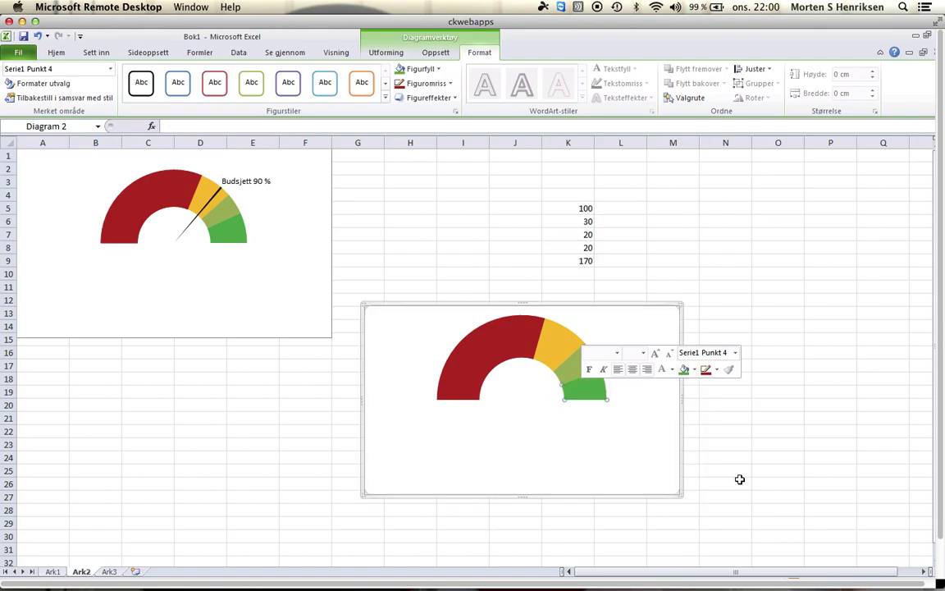
click(830, 391)
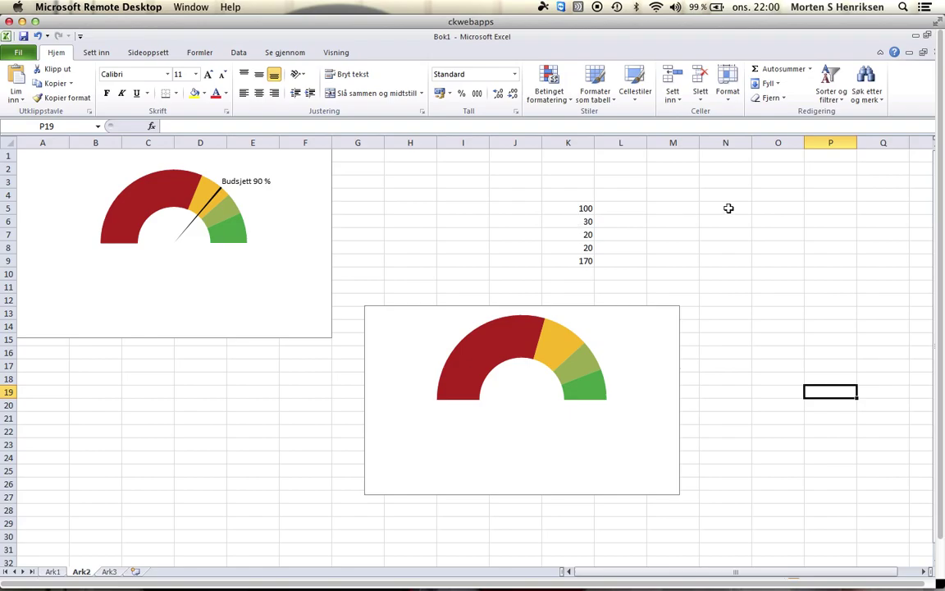
- Enter 100 % in N5, 1 % in N6 and 159 % in N7
click(727, 208)
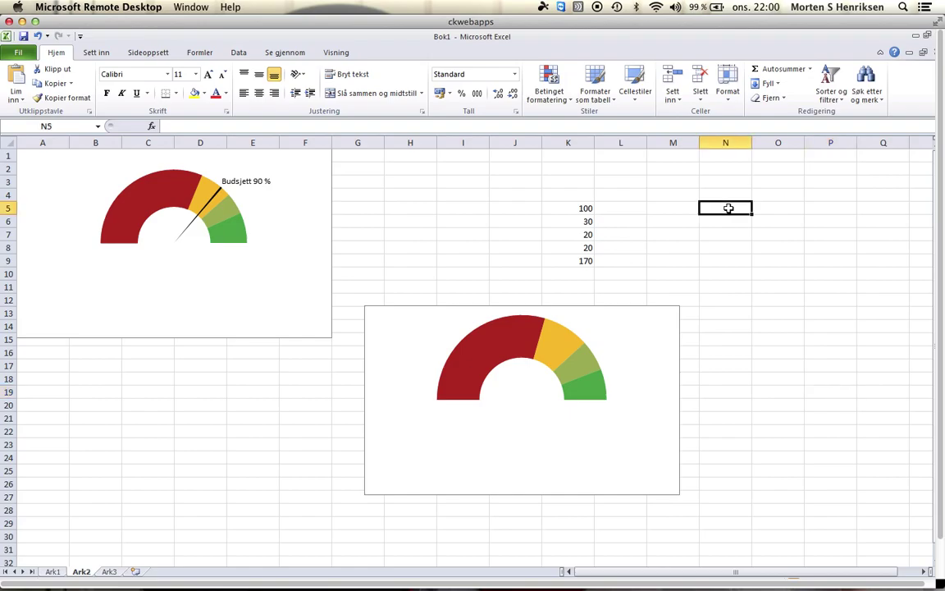
text(100 )
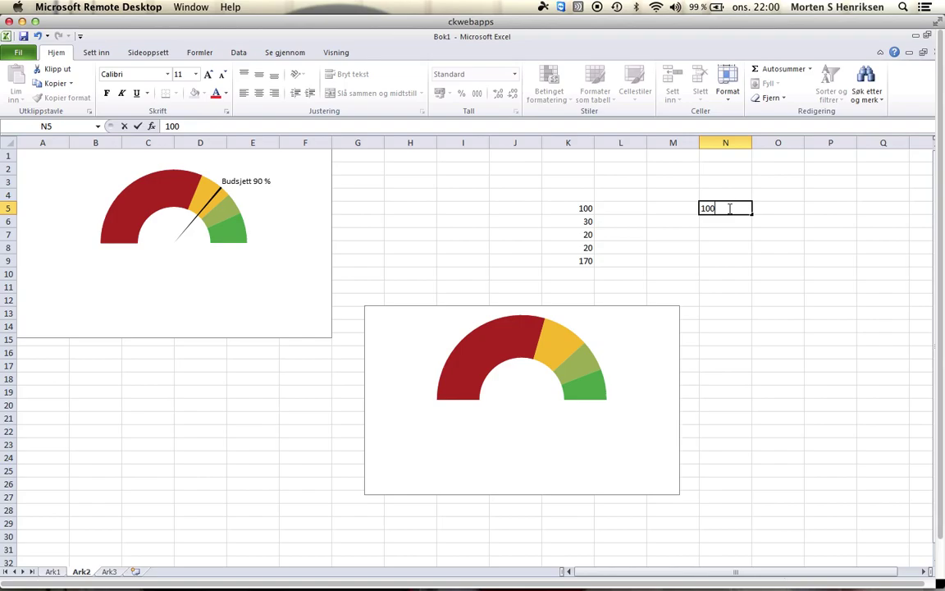
text(%)
key(Return)
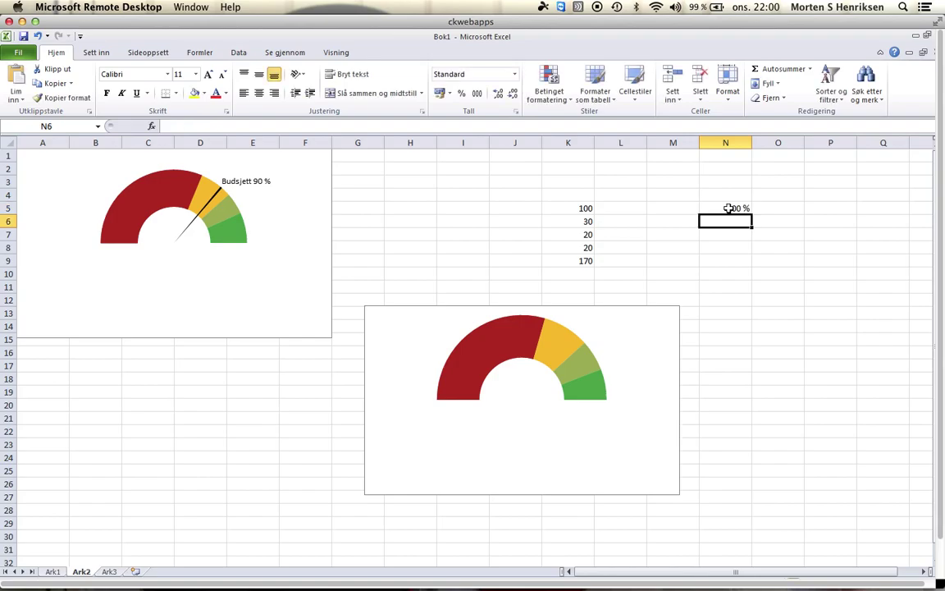
text(1%)
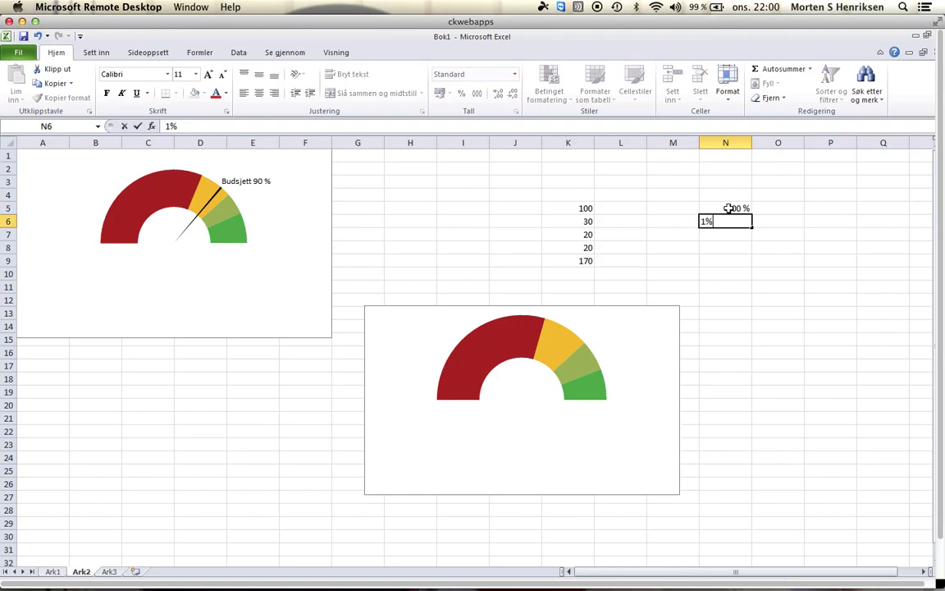
key(Return)
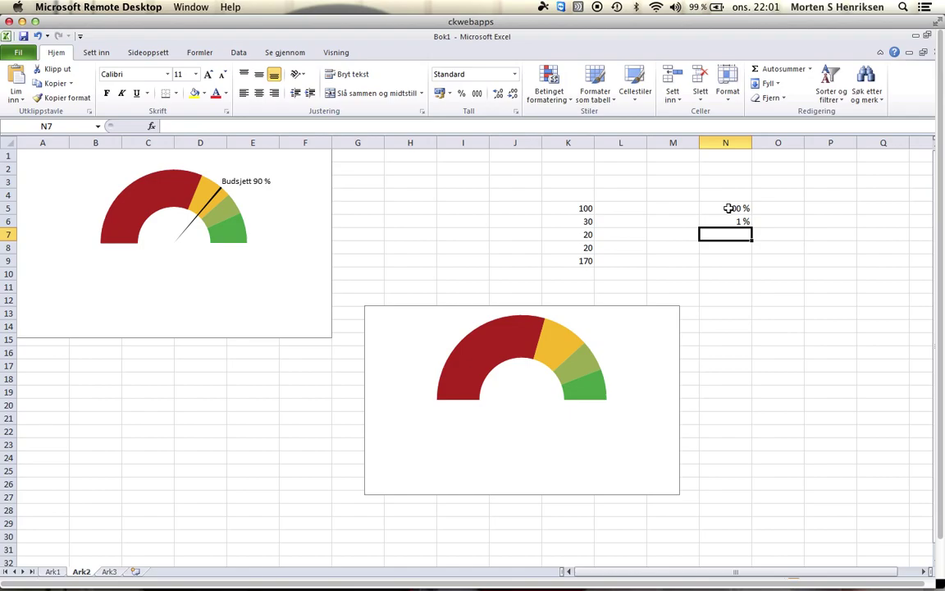
text(15)
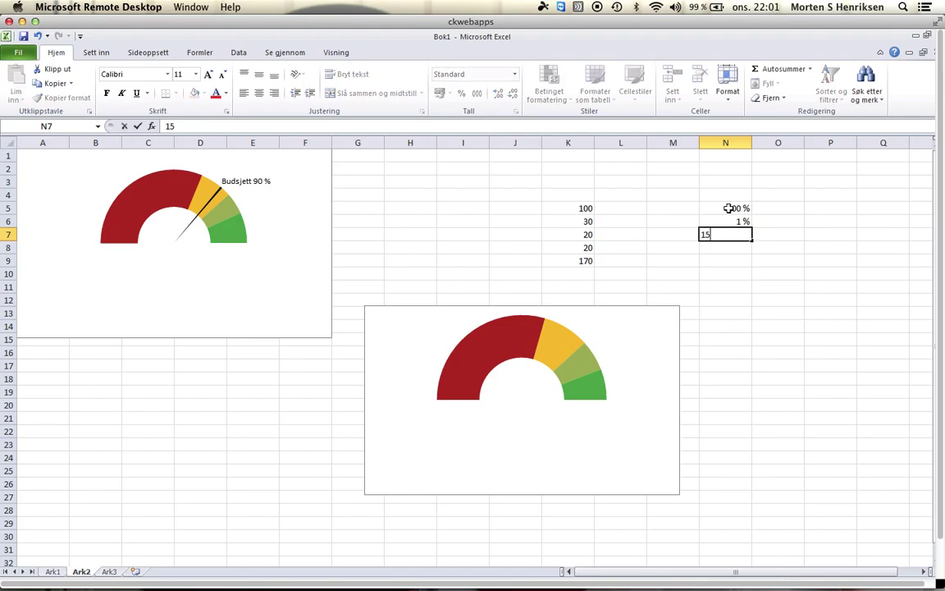
text(9 %)
key(Return)
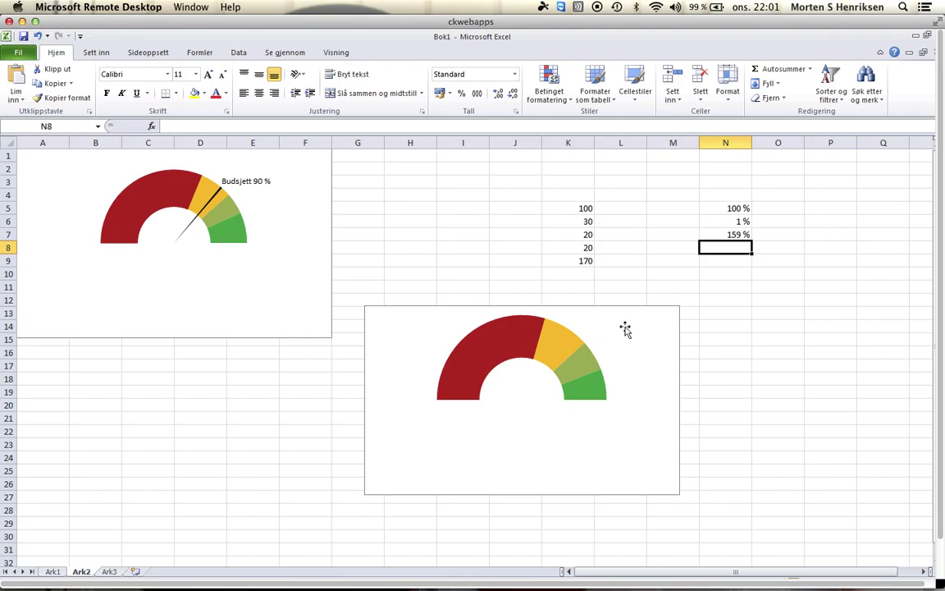
- Add a new series to the lower doughnut with values from N5:N7 via Velg datakilde
click(625, 327)
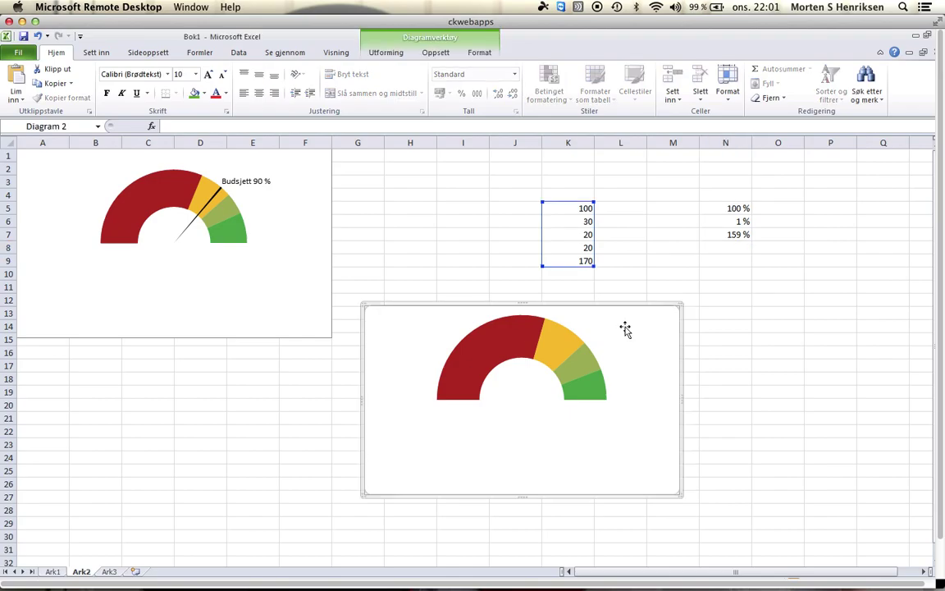
right_click(626, 330)
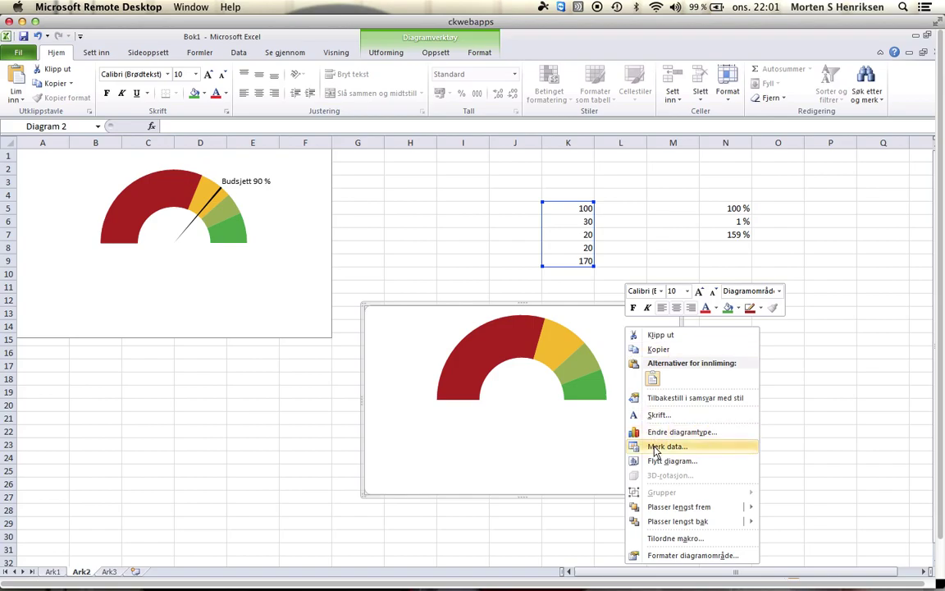
click(656, 446)
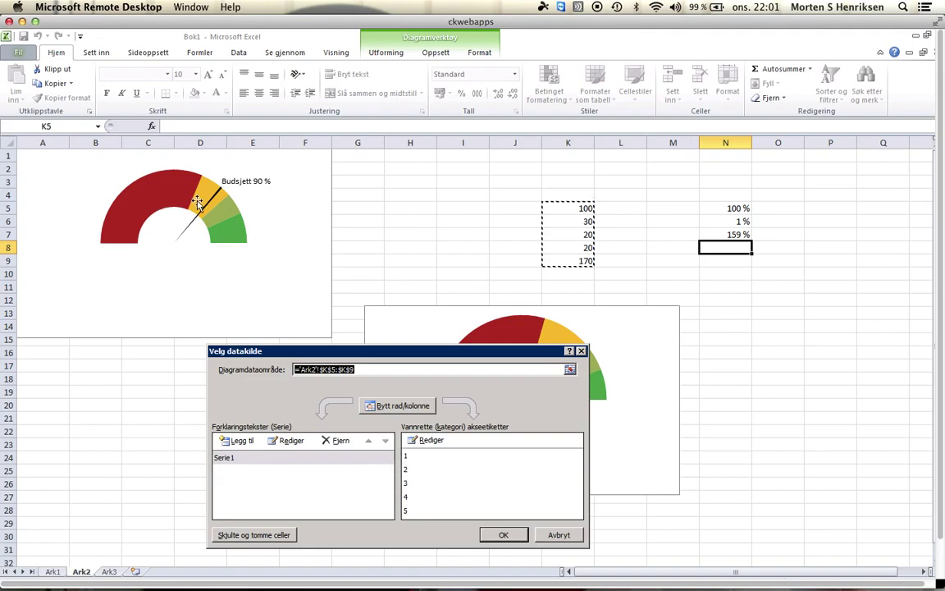
mouse_move(197, 205)
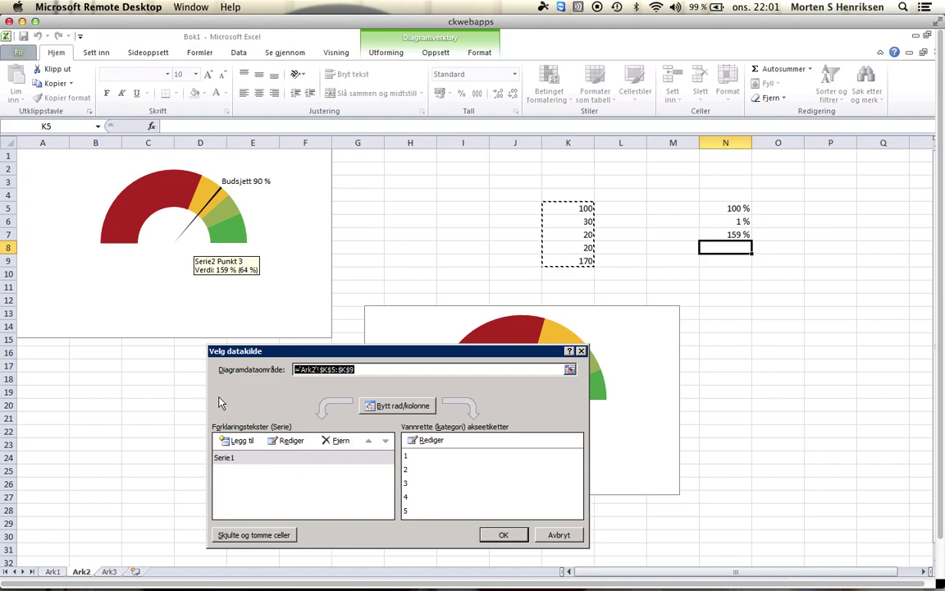
click(237, 441)
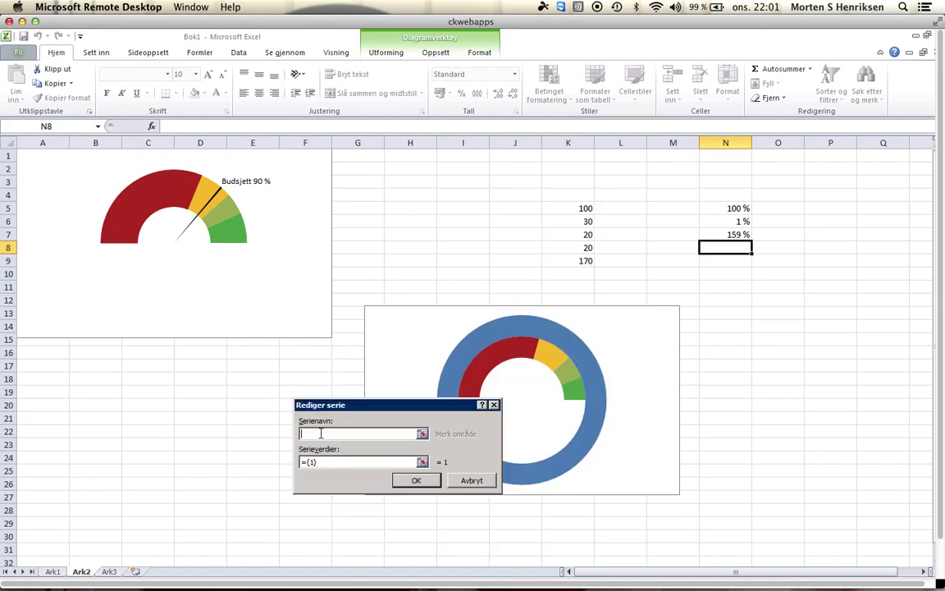
drag(318, 462, 301, 464)
key(BackSpace)
drag(725, 208, 724, 236)
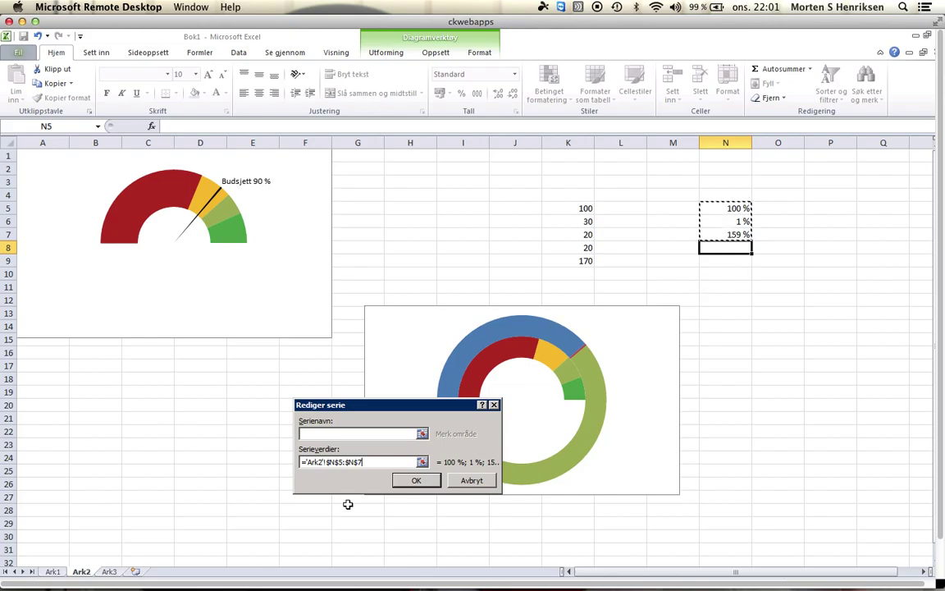
click(418, 480)
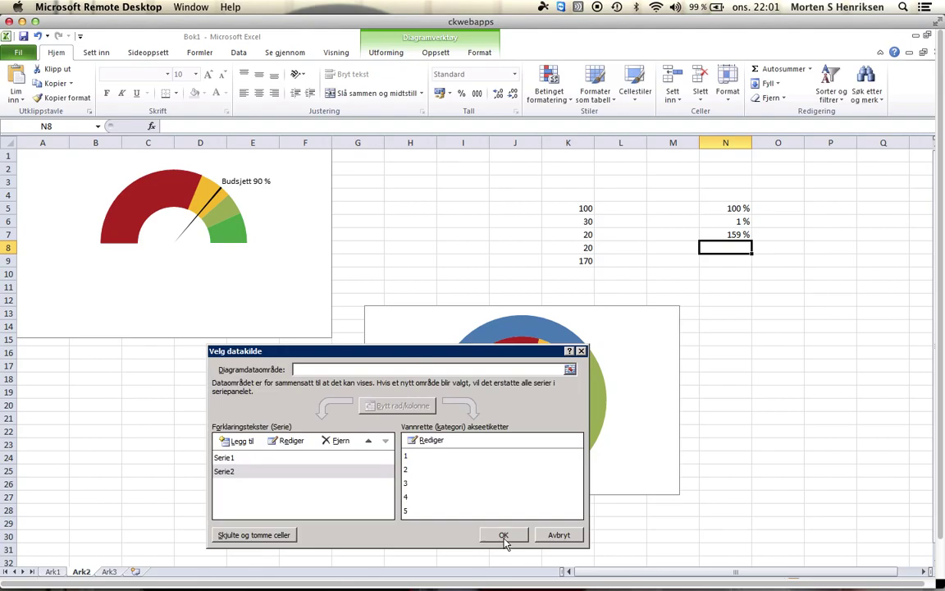
click(502, 535)
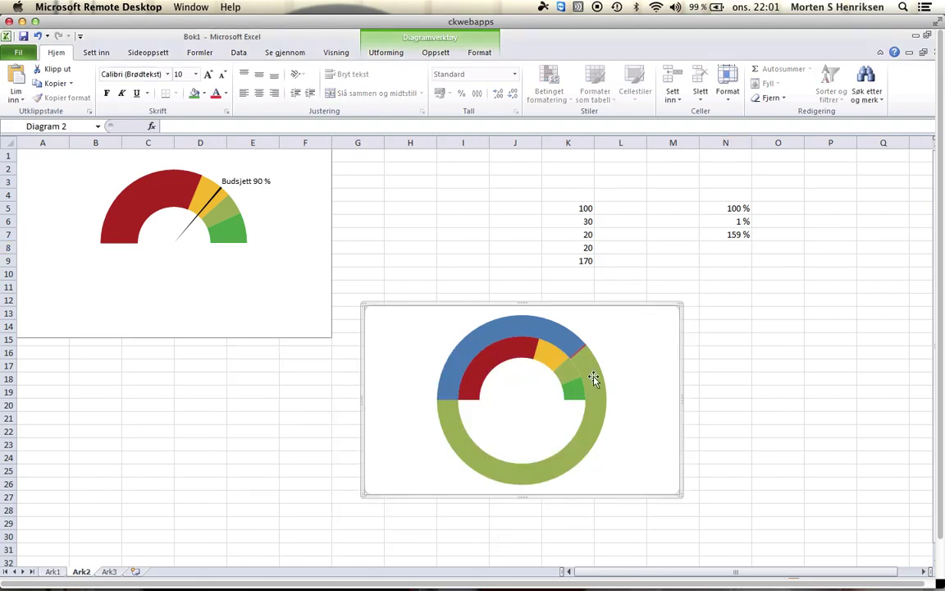
mouse_move(582, 355)
click(576, 346)
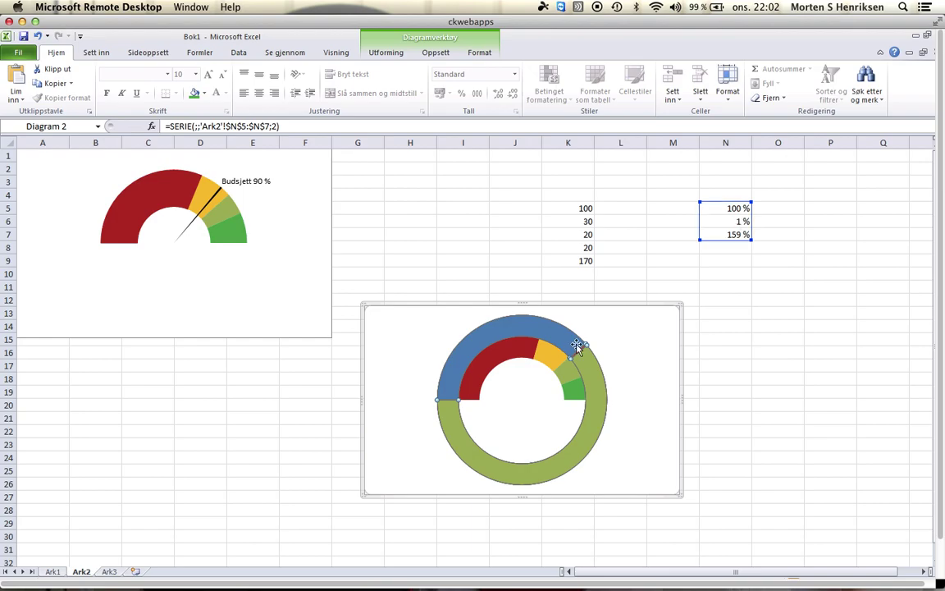
mouse_move(570, 346)
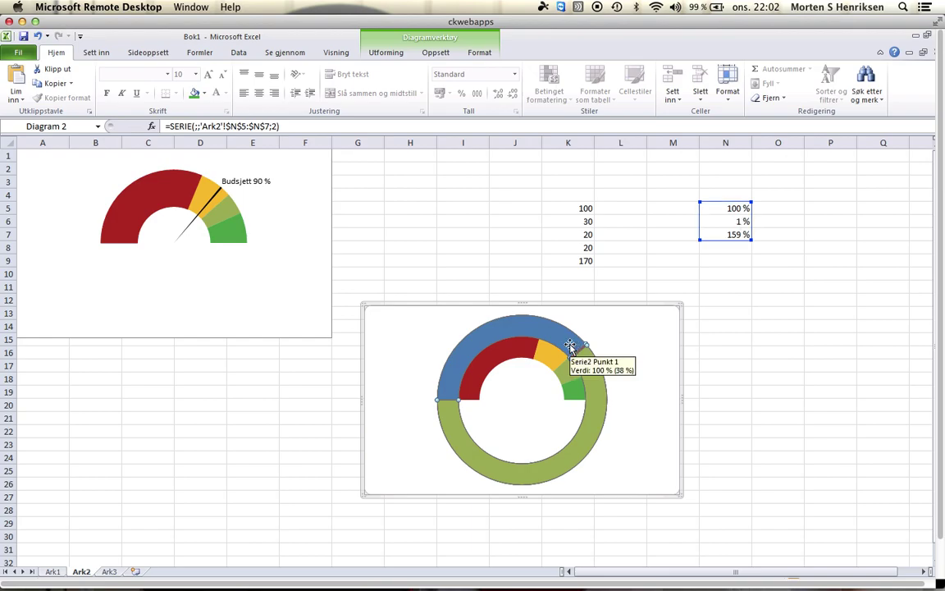
click(570, 346)
- Change the chart type to Sektor (pie), then select the N5:N7 series
click(387, 54)
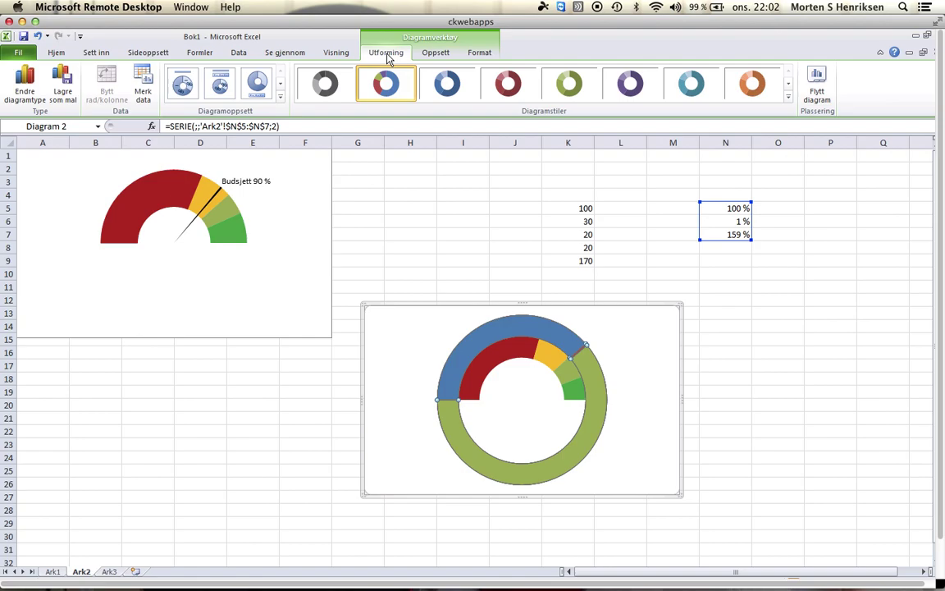
click(13, 99)
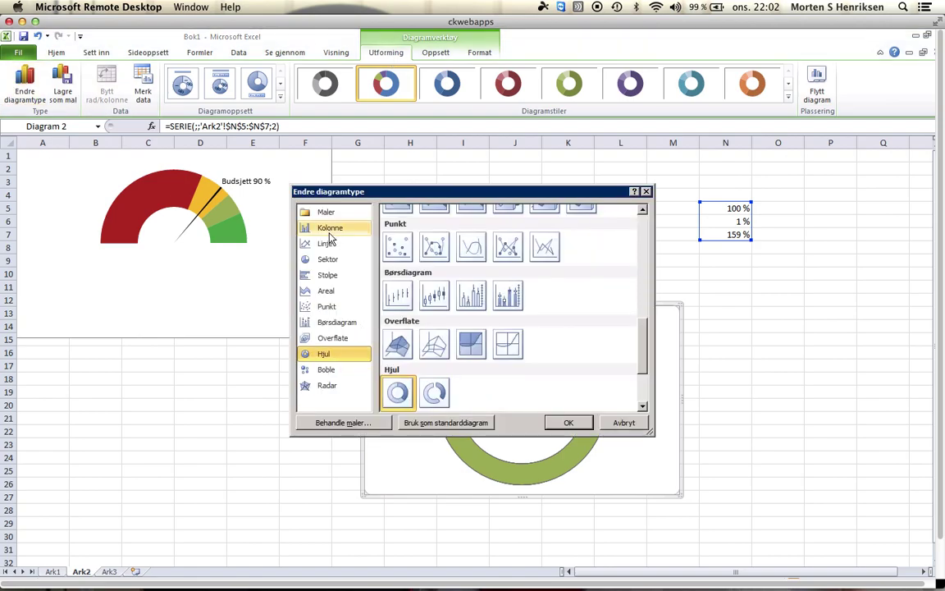
click(329, 263)
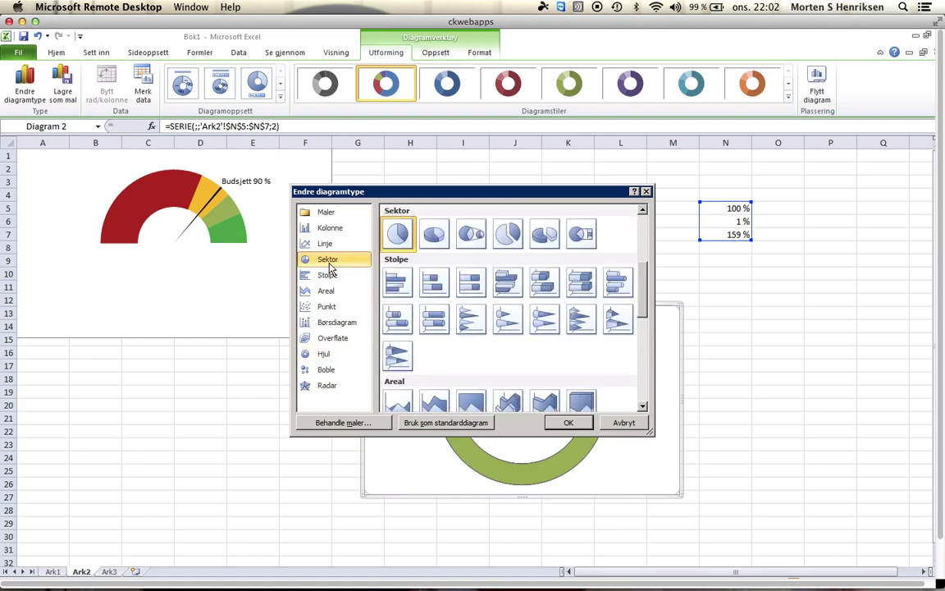
click(569, 423)
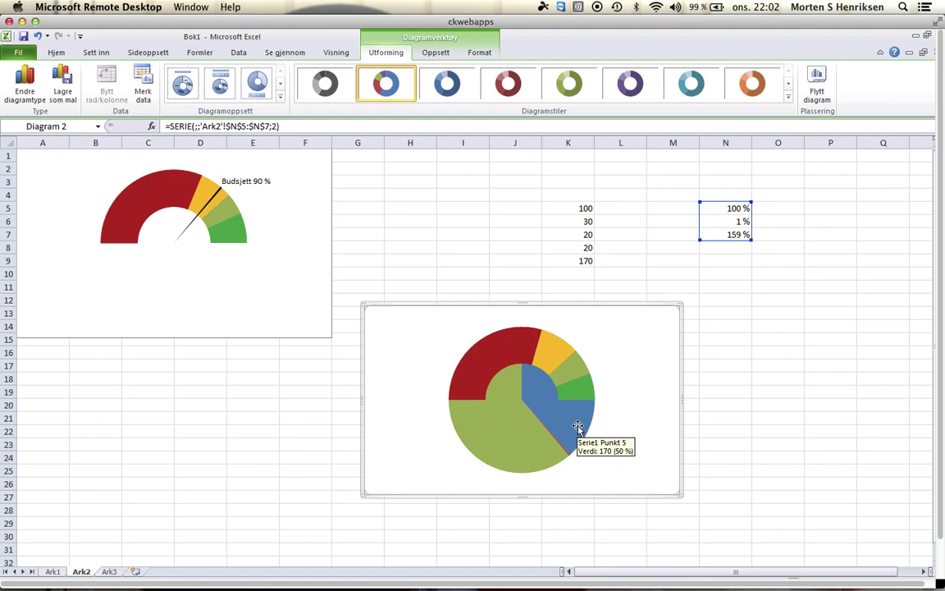
click(577, 426)
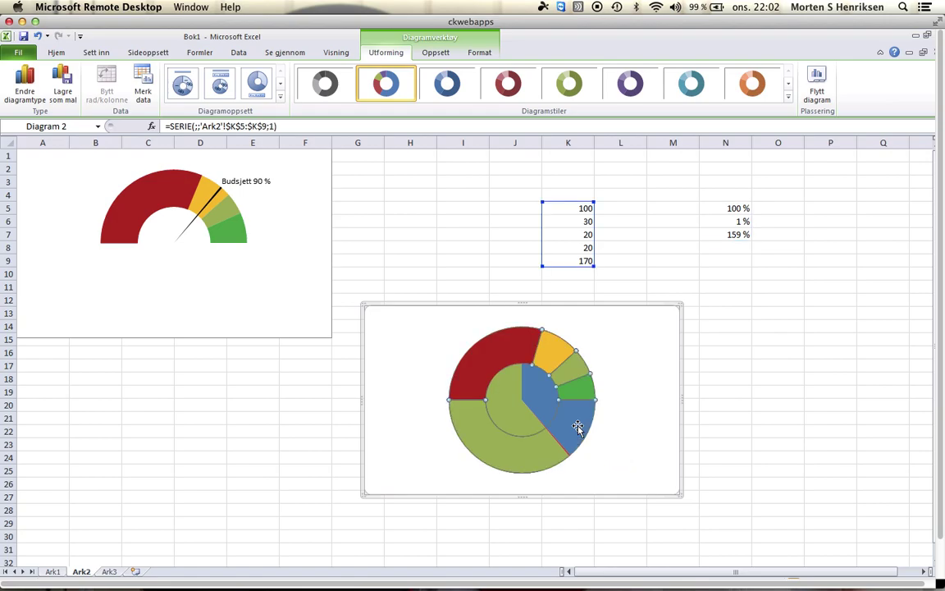
click(533, 390)
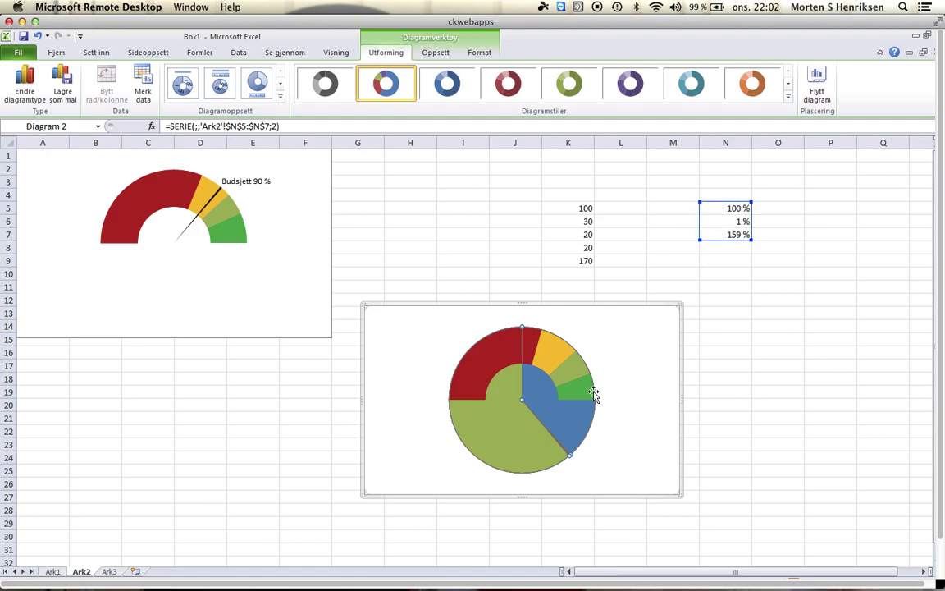
- Set the N5:N7 pie series' first-slice angle to 270°
right_click(559, 420)
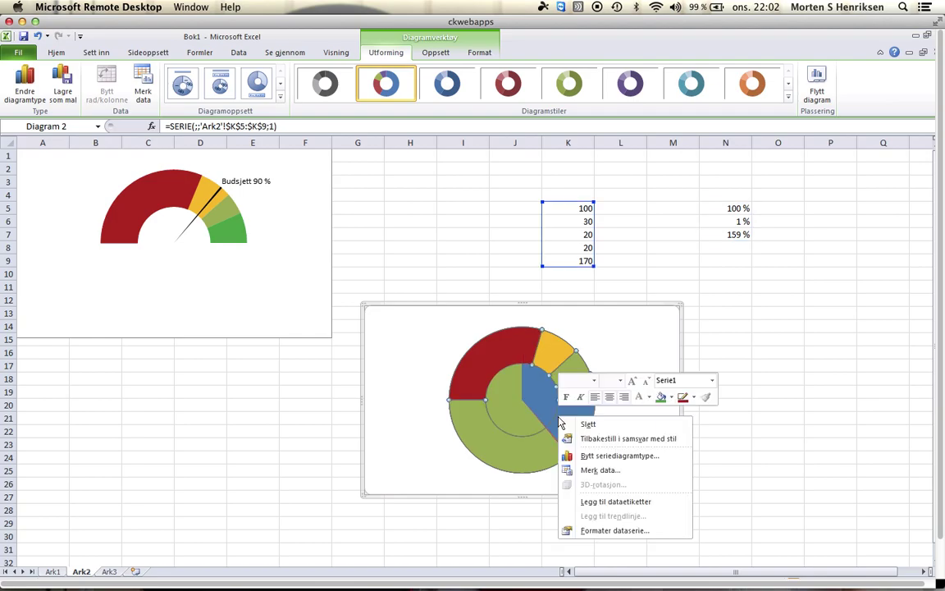
click(490, 54)
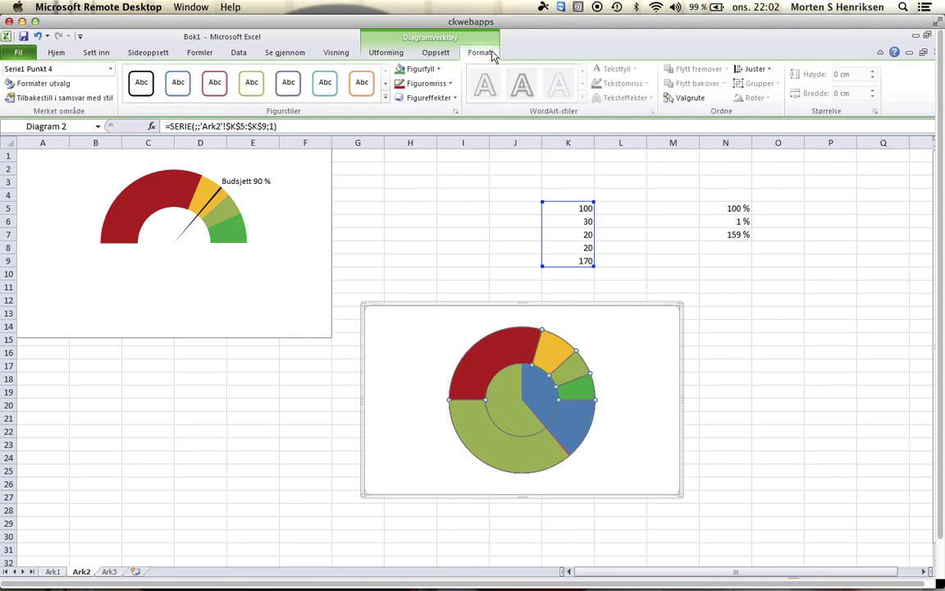
click(62, 85)
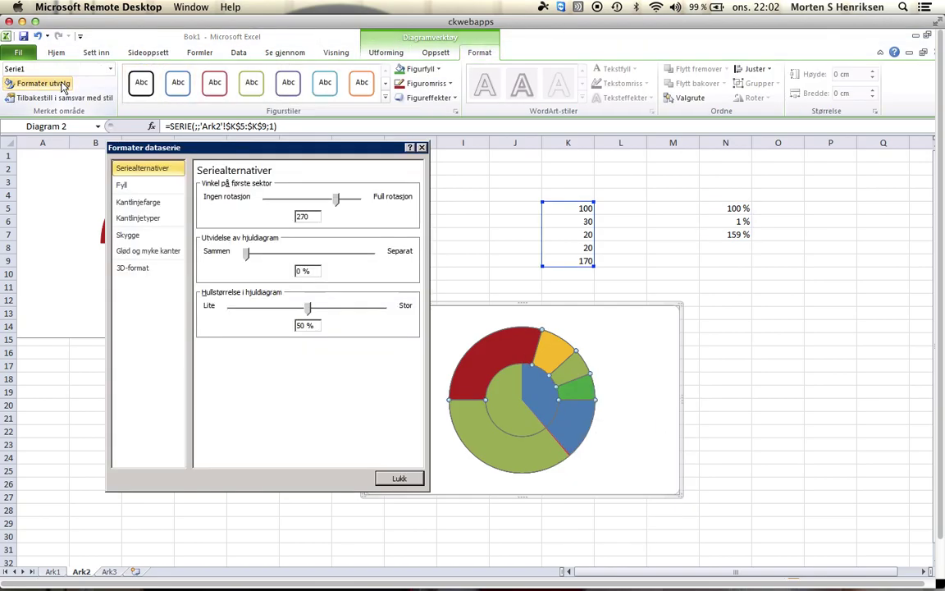
click(531, 385)
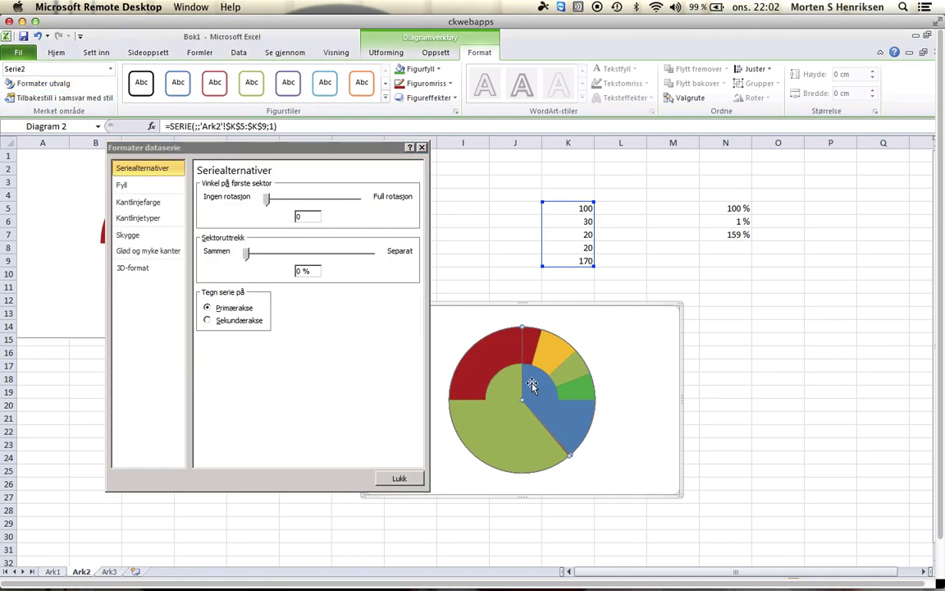
click(299, 215)
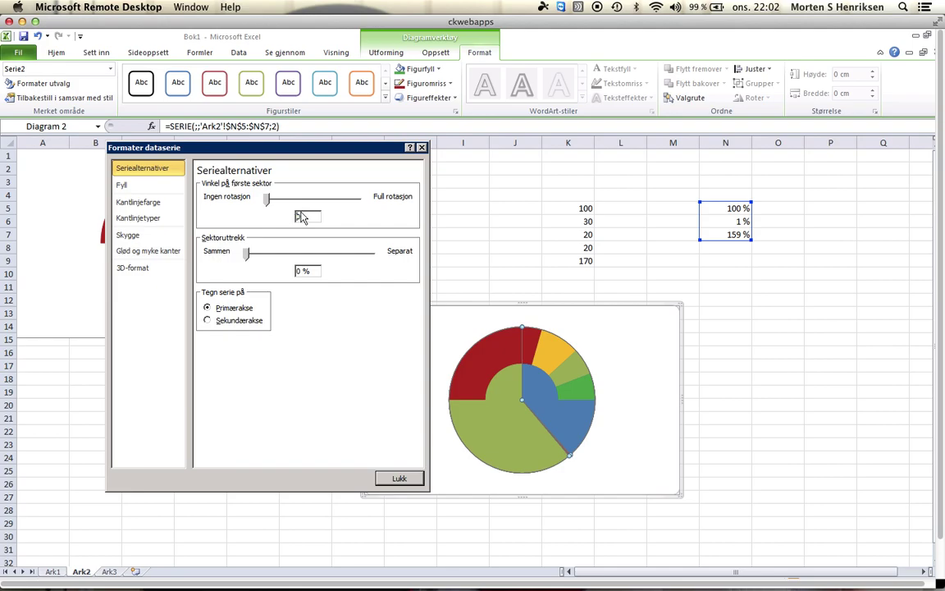
text(270)
key(Return)
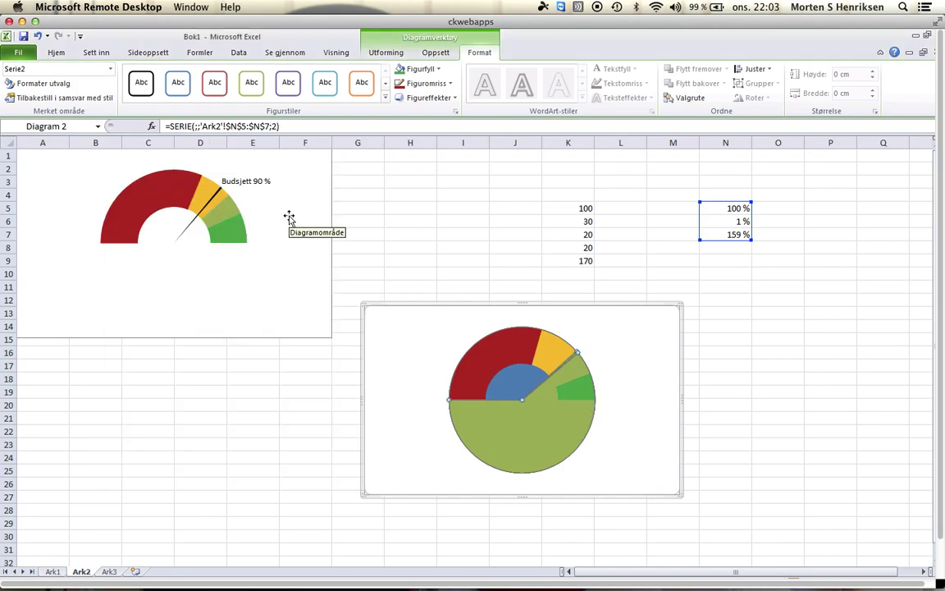
mouse_move(569, 434)
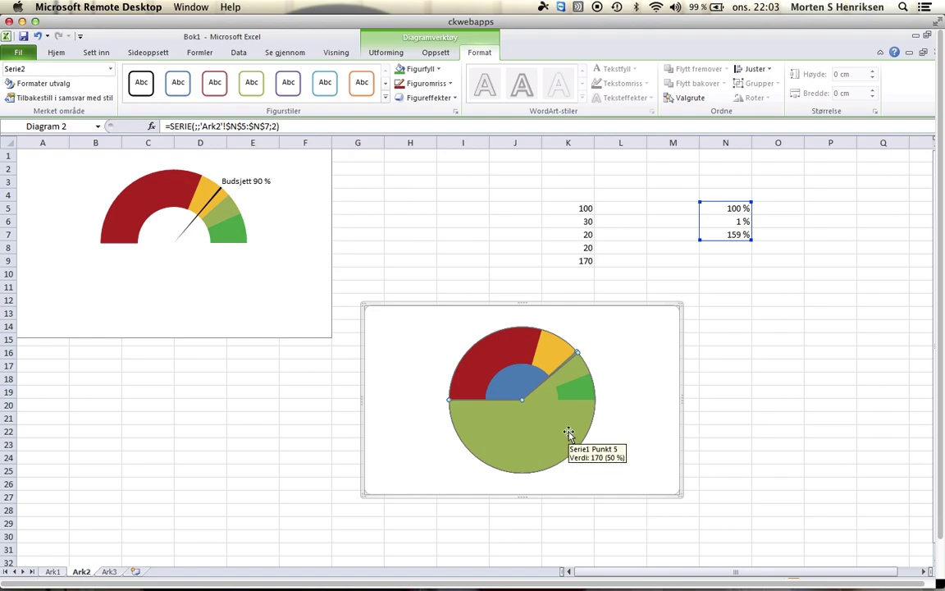
click(568, 434)
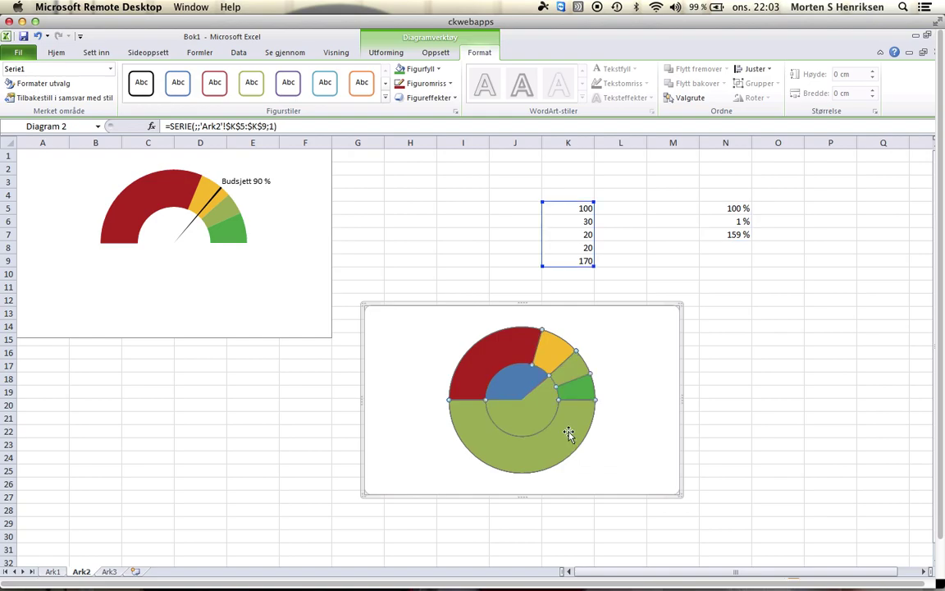
click(535, 402)
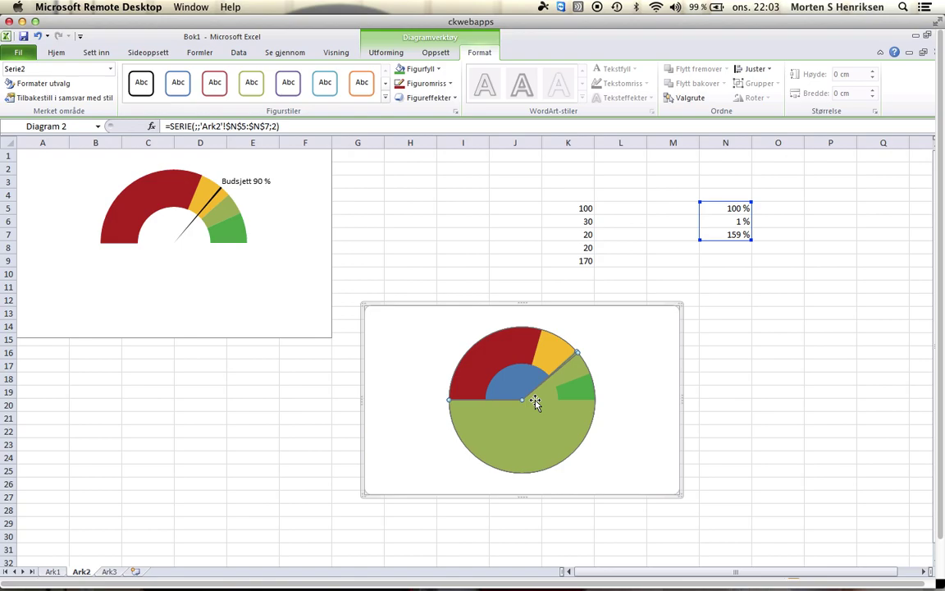
click(531, 383)
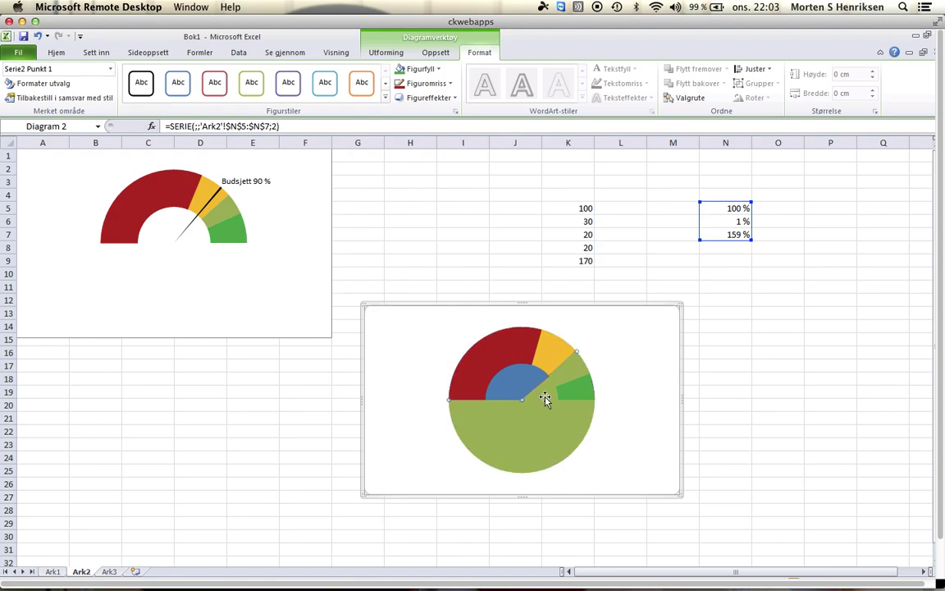
click(567, 445)
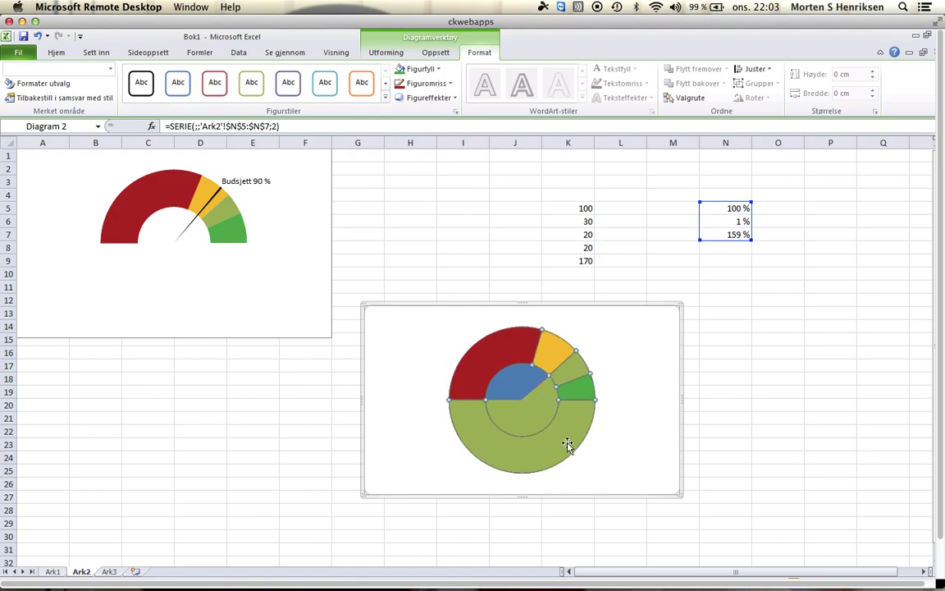
click(507, 386)
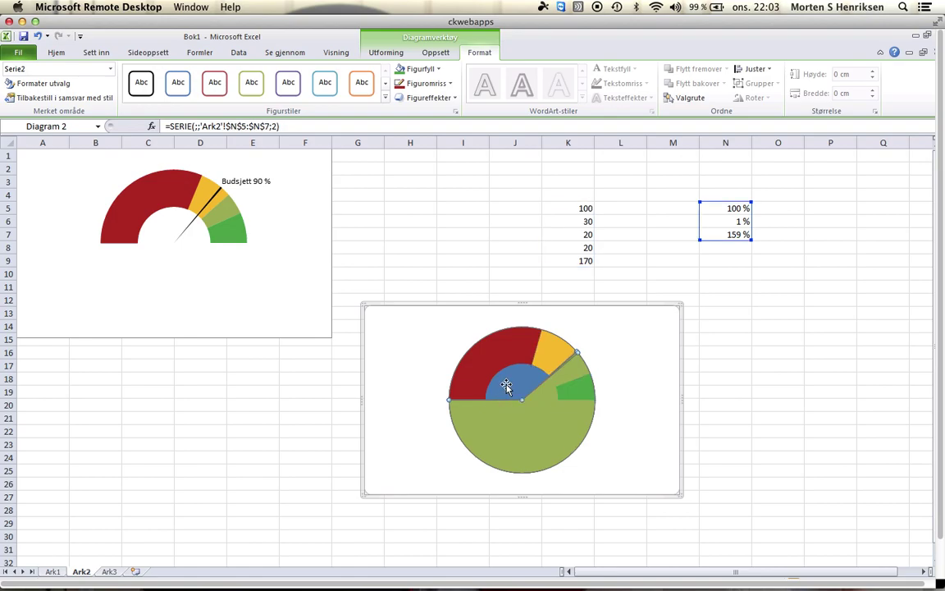
click(506, 385)
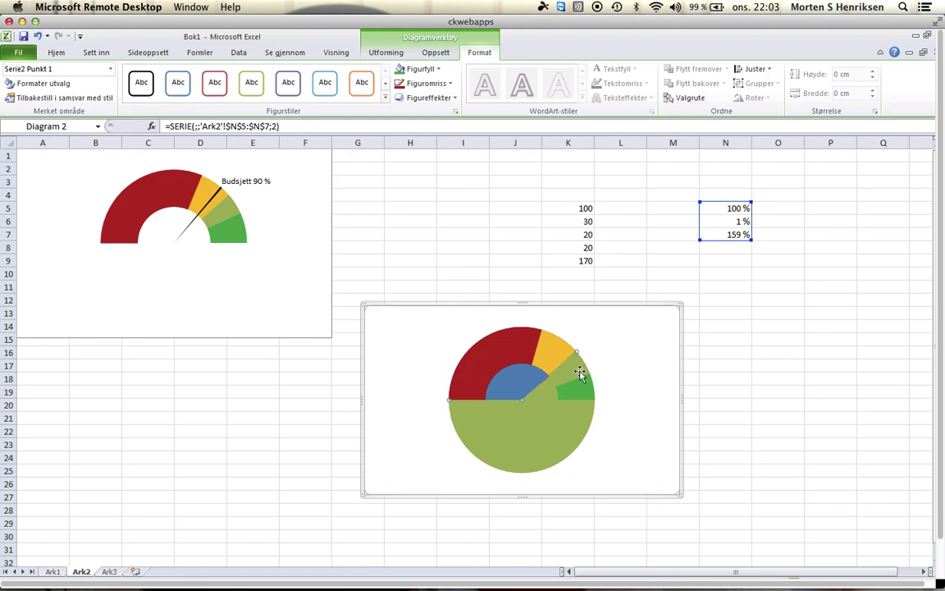
- Set the blue pie slice and the large lower slice to no fill (Uten fyll)
right_click(514, 387)
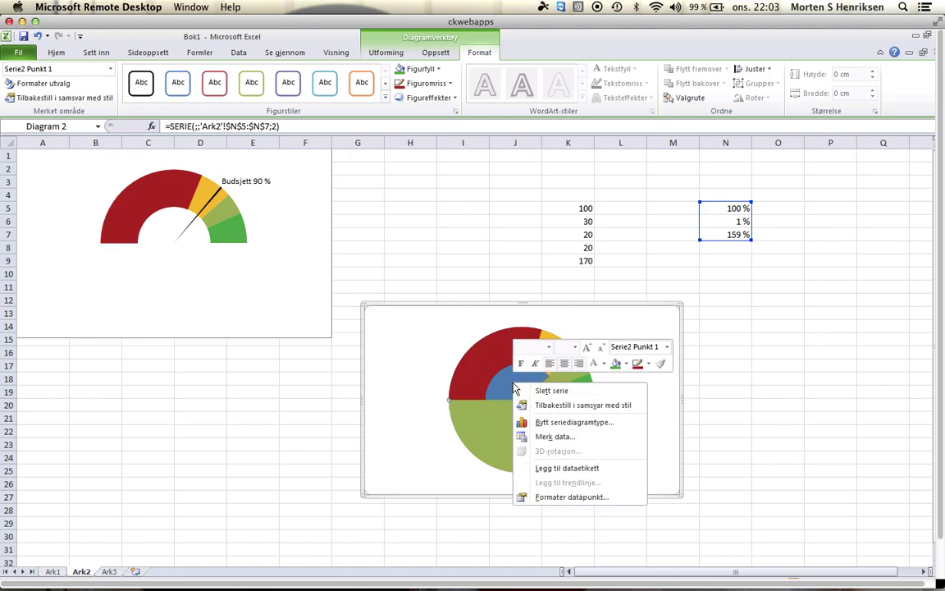
click(626, 365)
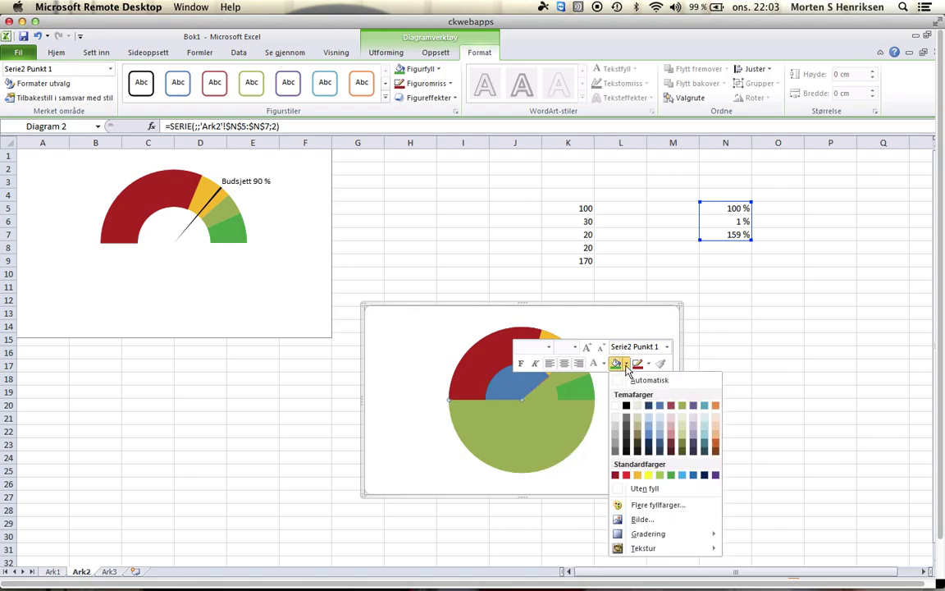
click(634, 488)
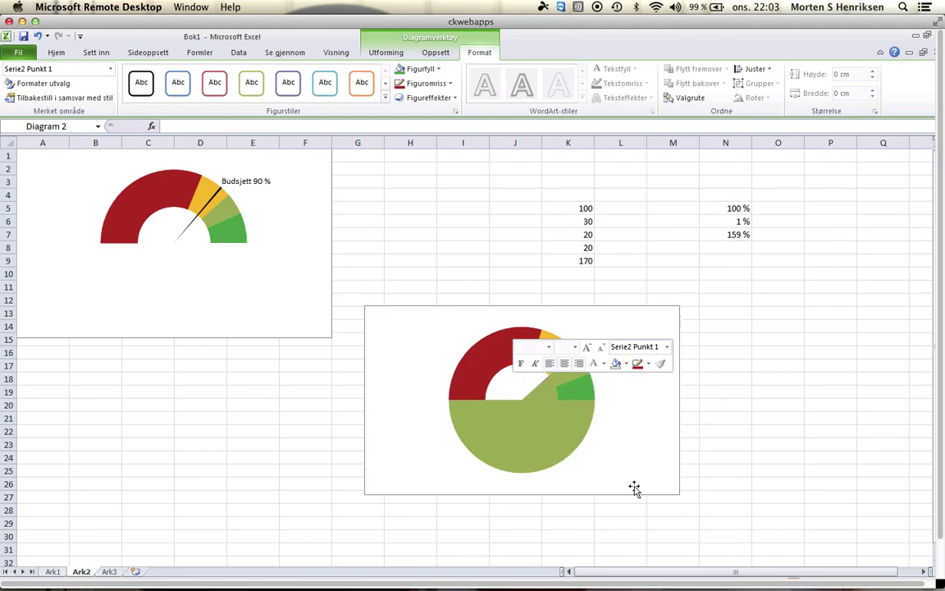
click(559, 422)
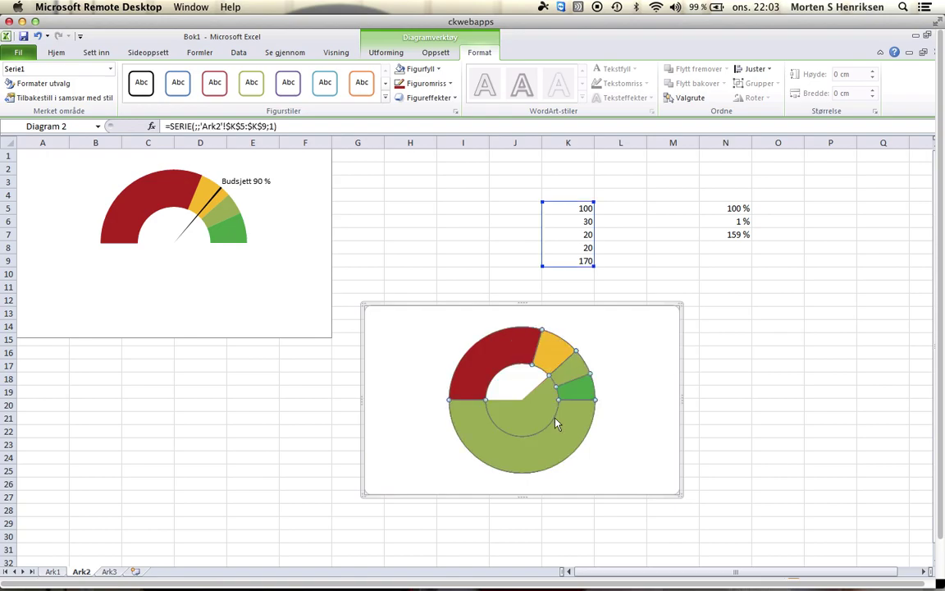
click(566, 421)
click(548, 387)
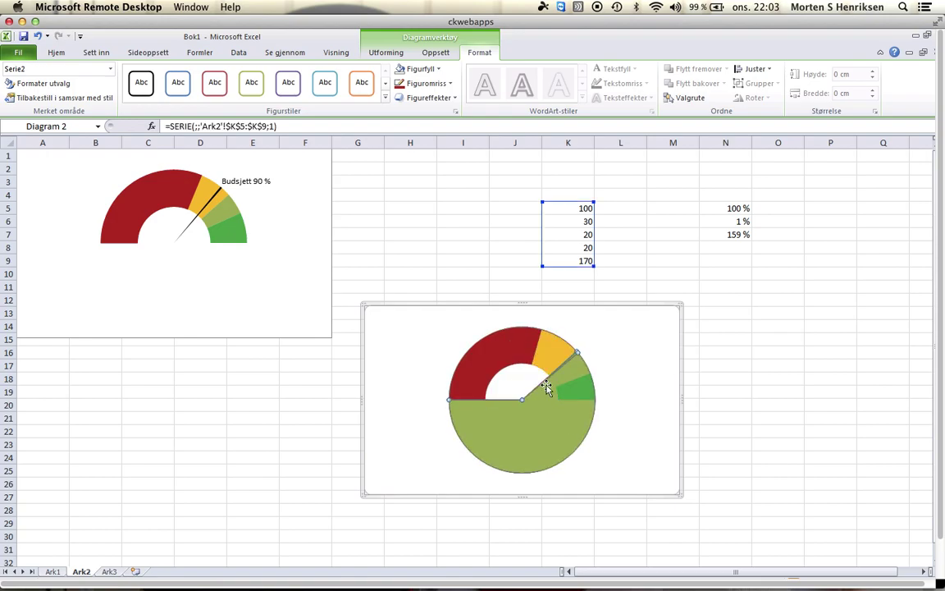
click(554, 395)
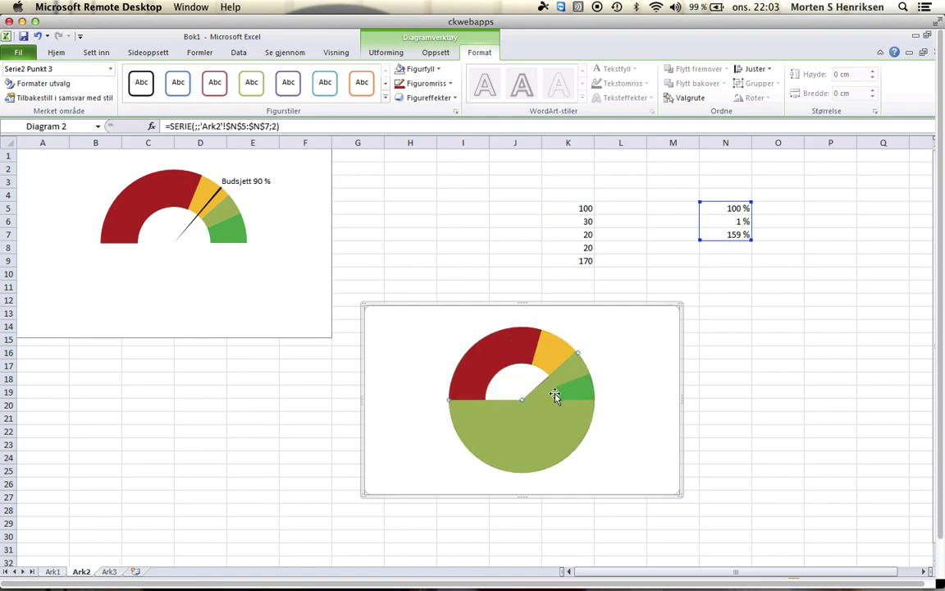
right_click(555, 396)
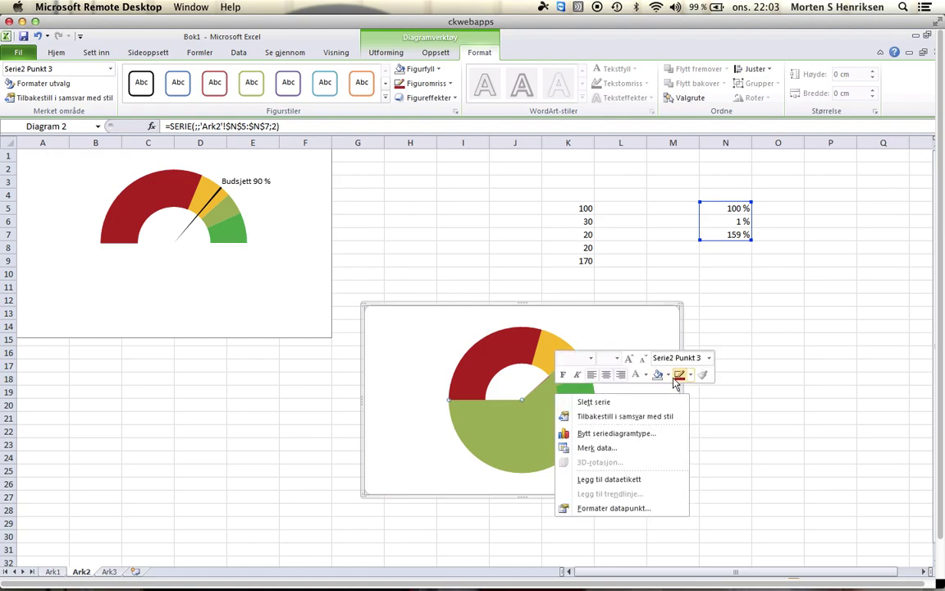
click(669, 376)
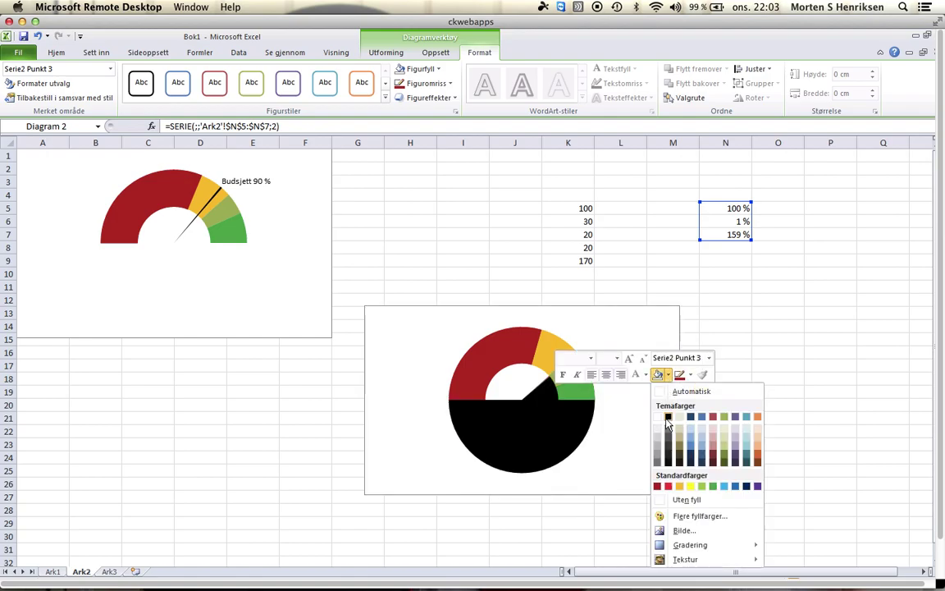
click(680, 498)
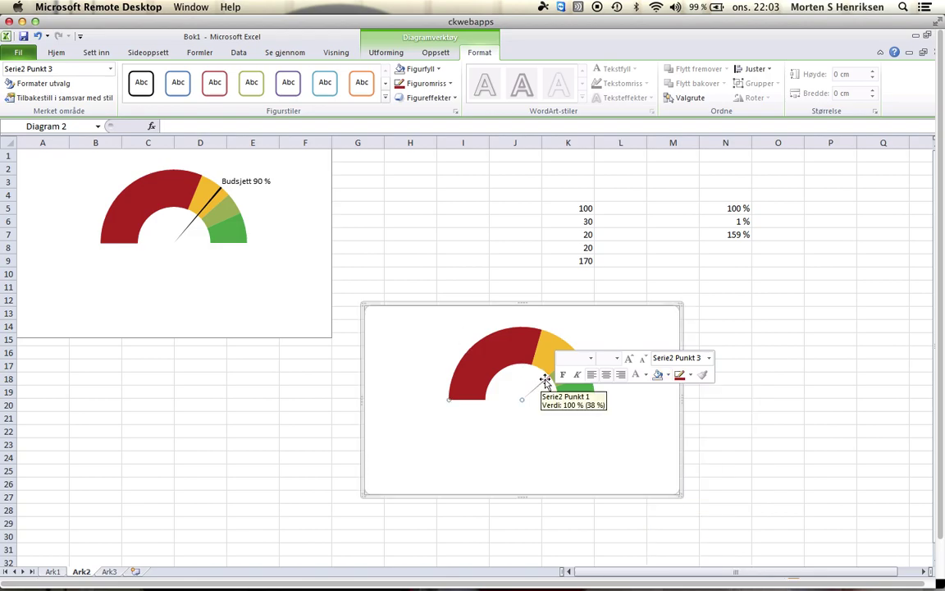
- Fill the thin 1 % needle slice black
click(546, 382)
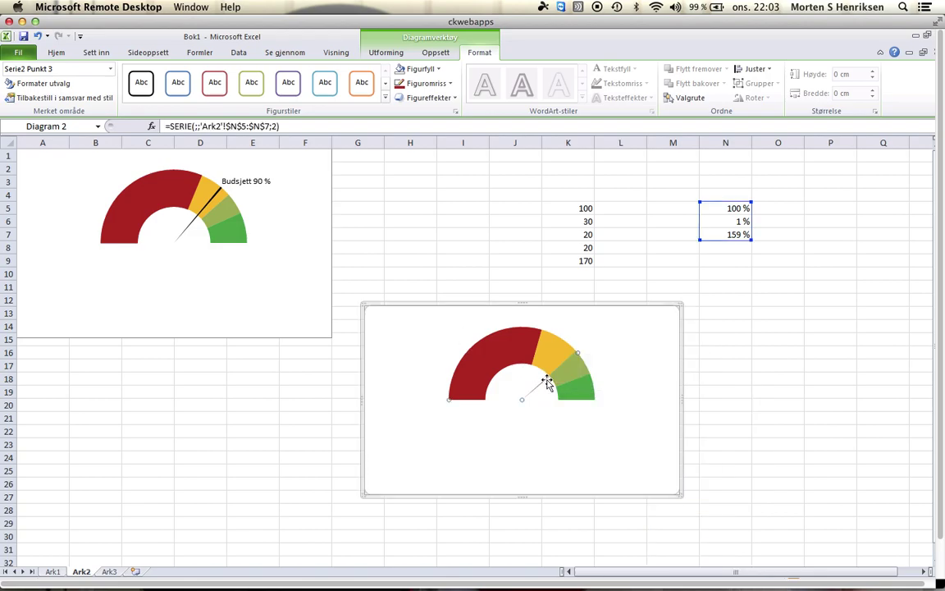
right_click(546, 382)
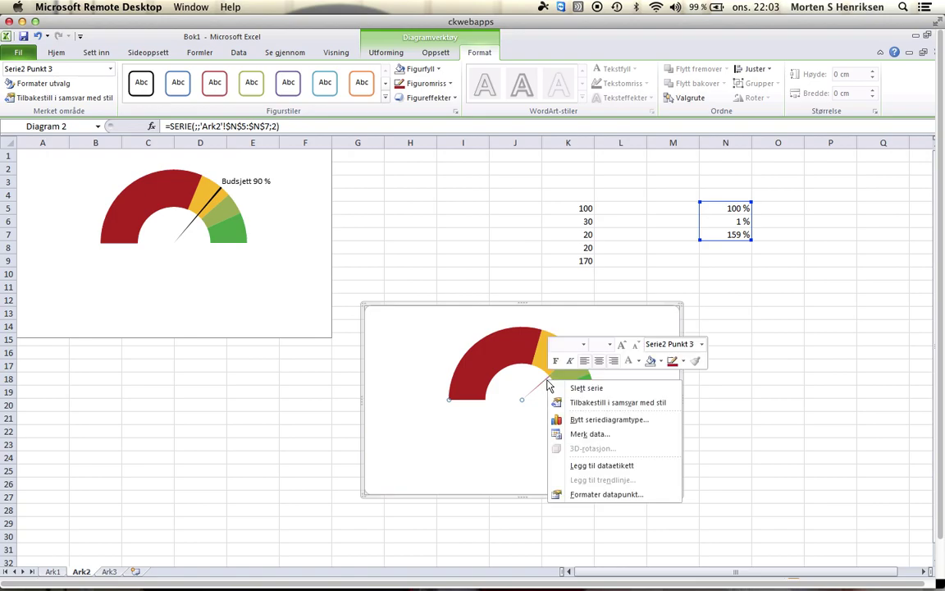
click(661, 363)
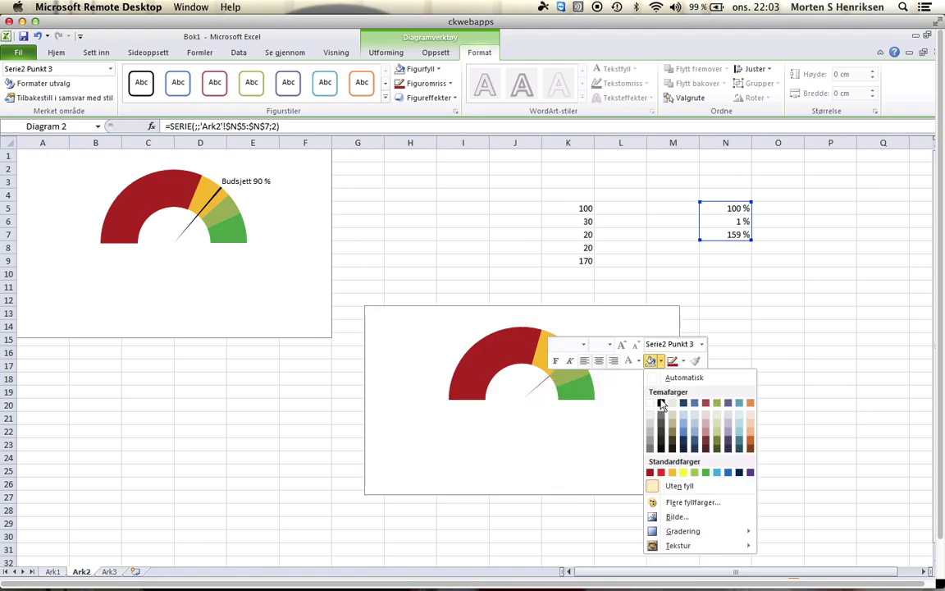
click(543, 386)
click(543, 383)
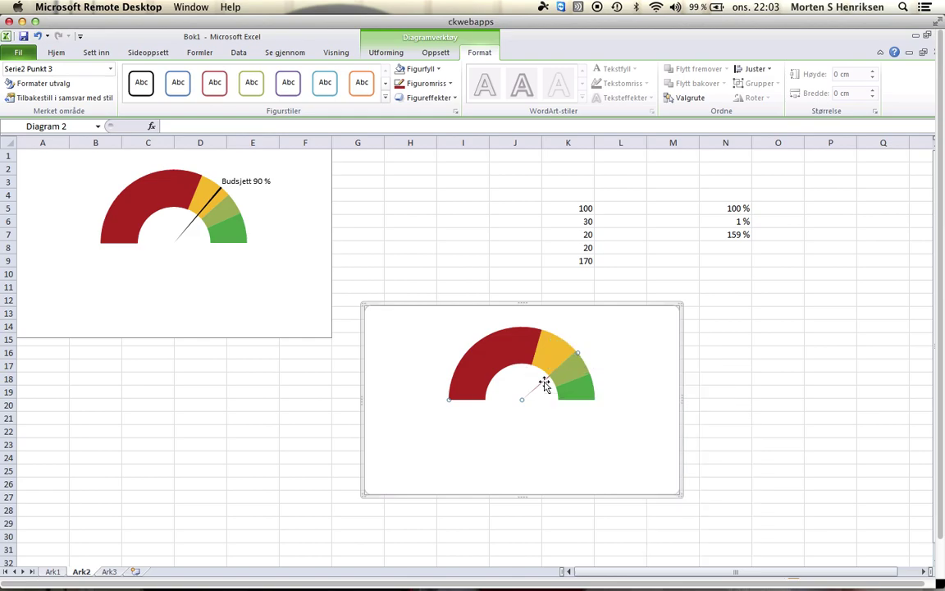
right_click(544, 384)
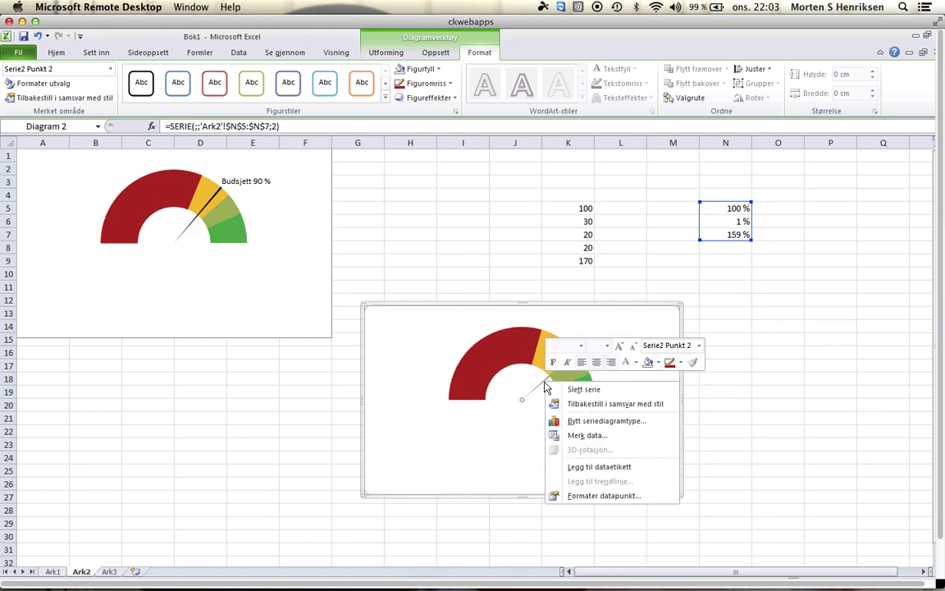
click(657, 361)
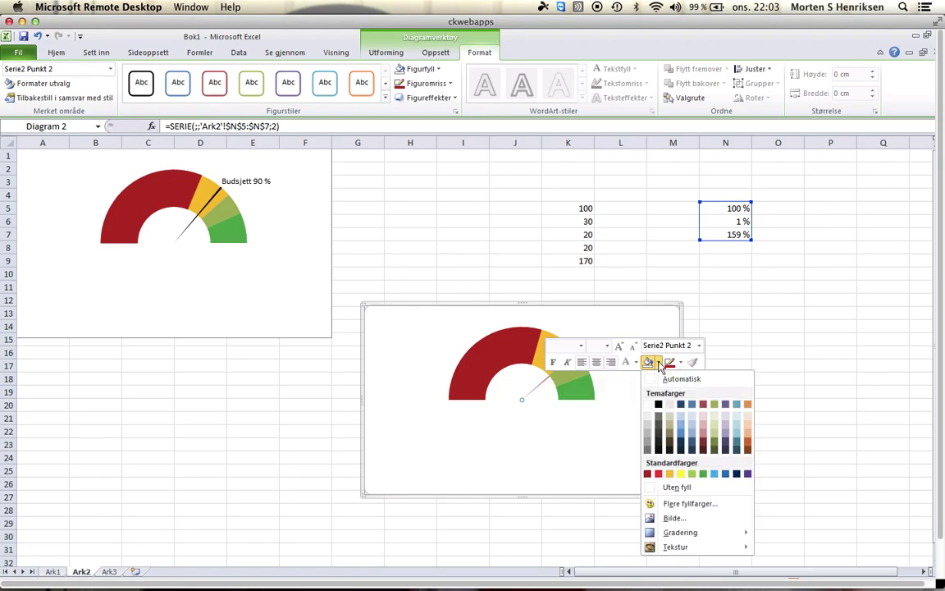
click(659, 404)
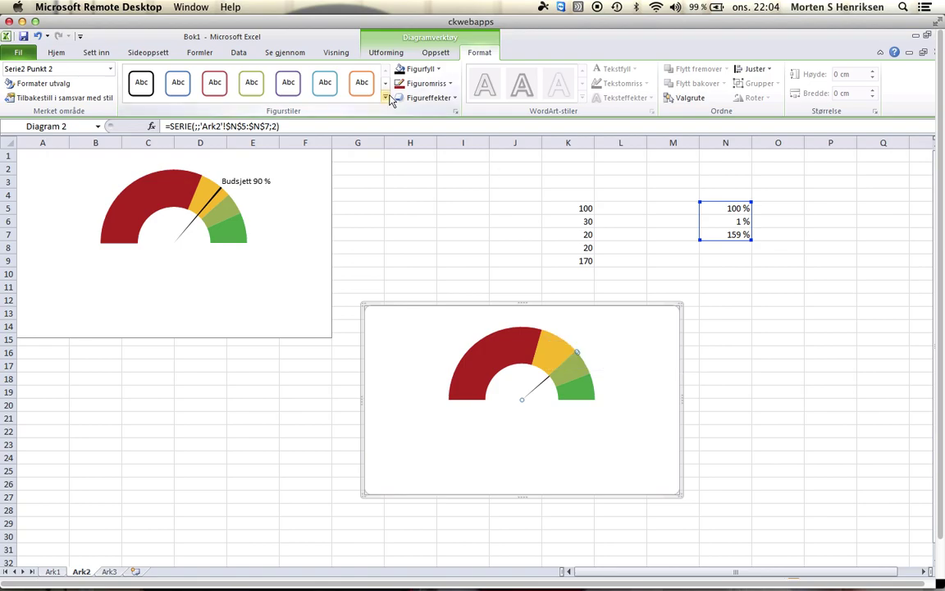
- Move the needle series to the secondary axis so the black needle spans the bands
click(38, 85)
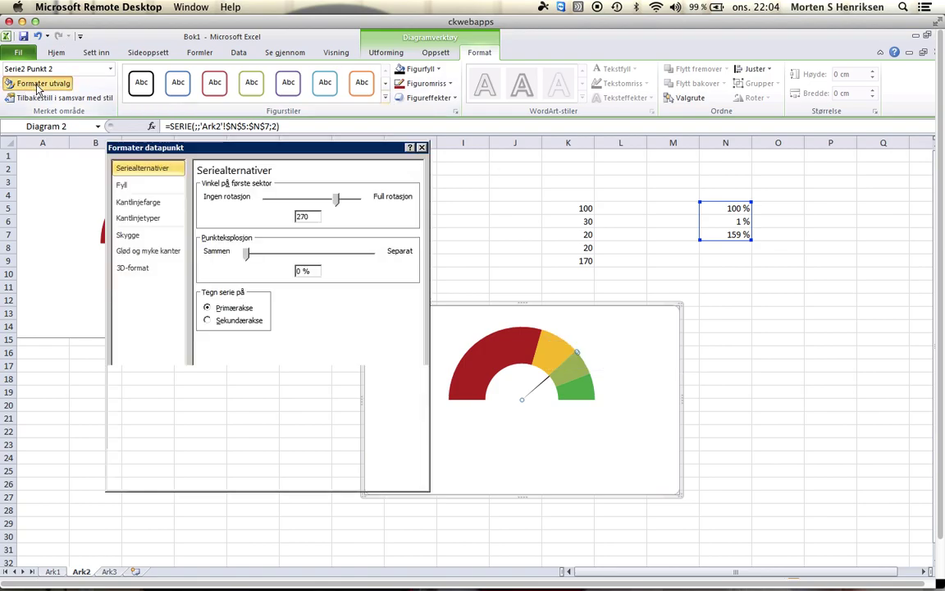
click(208, 320)
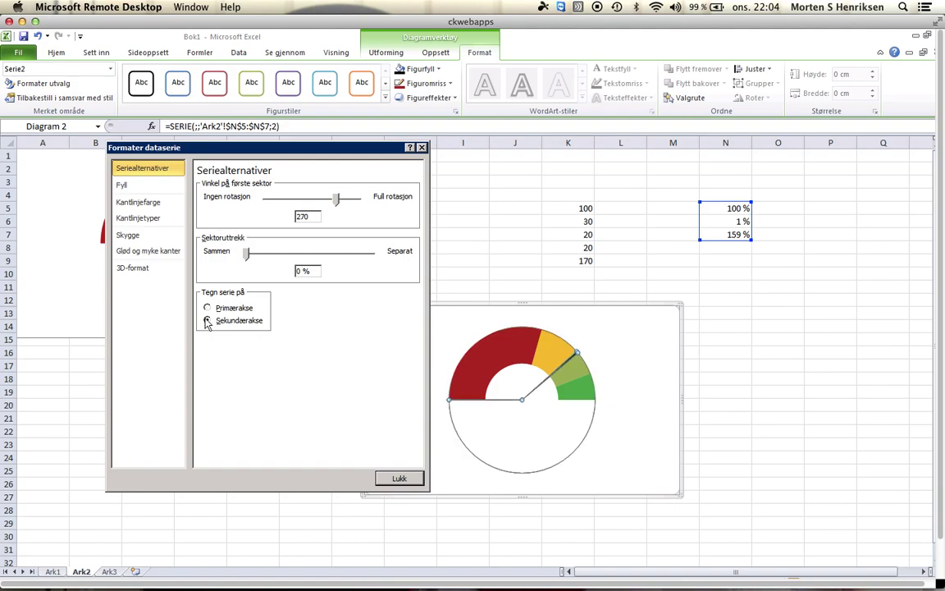
click(399, 477)
click(822, 428)
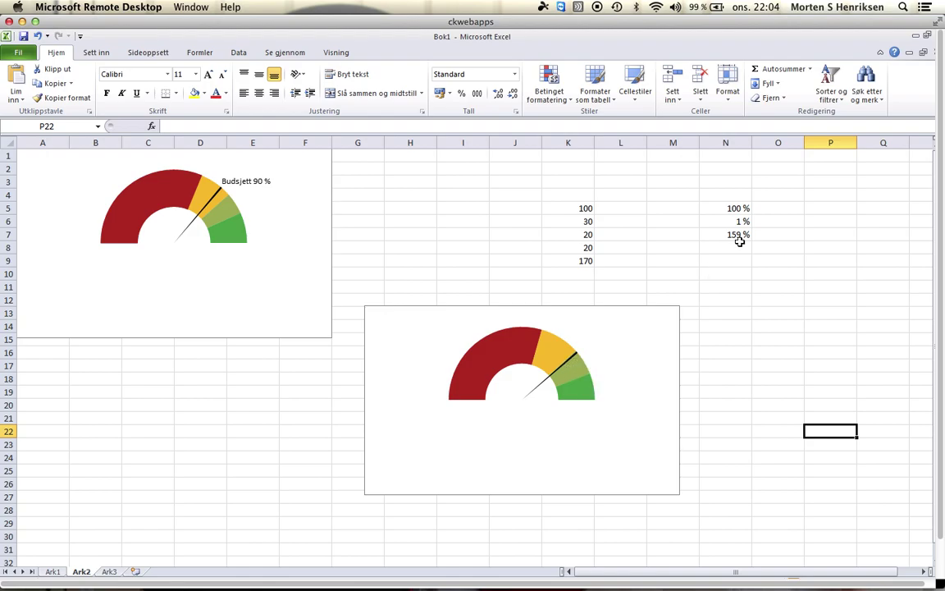
- Enter the formula =N5 in cell M5 so it mirrors the gauge value
click(667, 209)
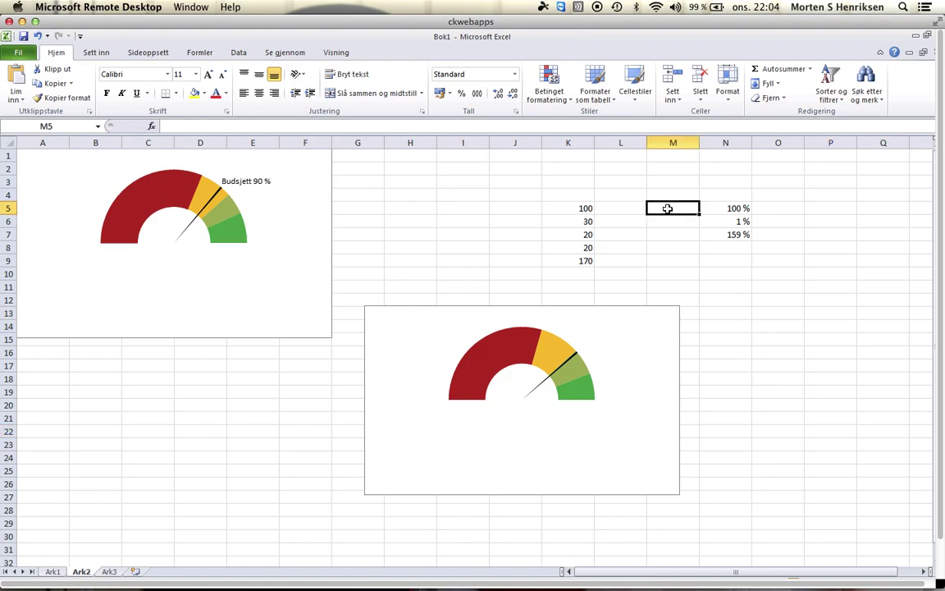
click(737, 208)
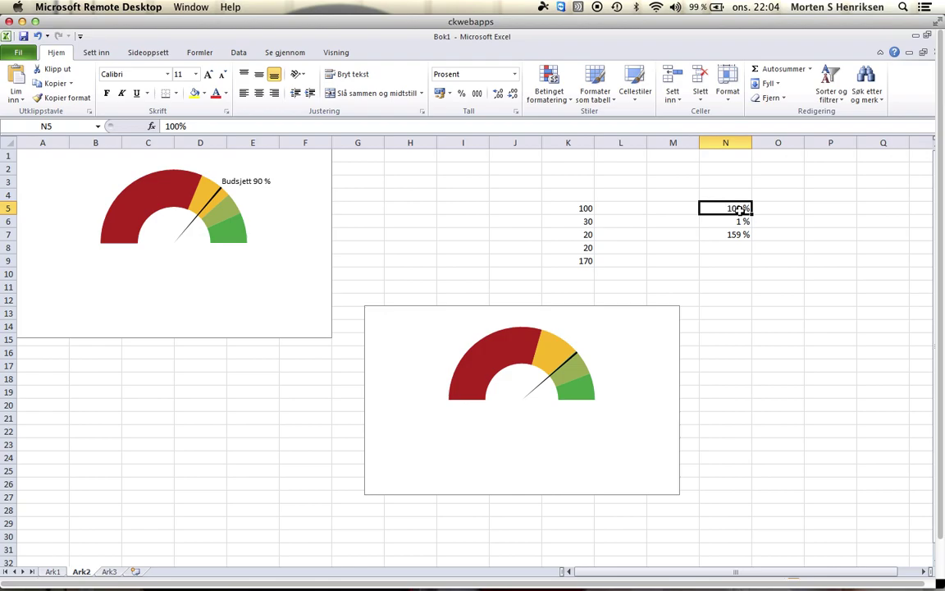
click(663, 207)
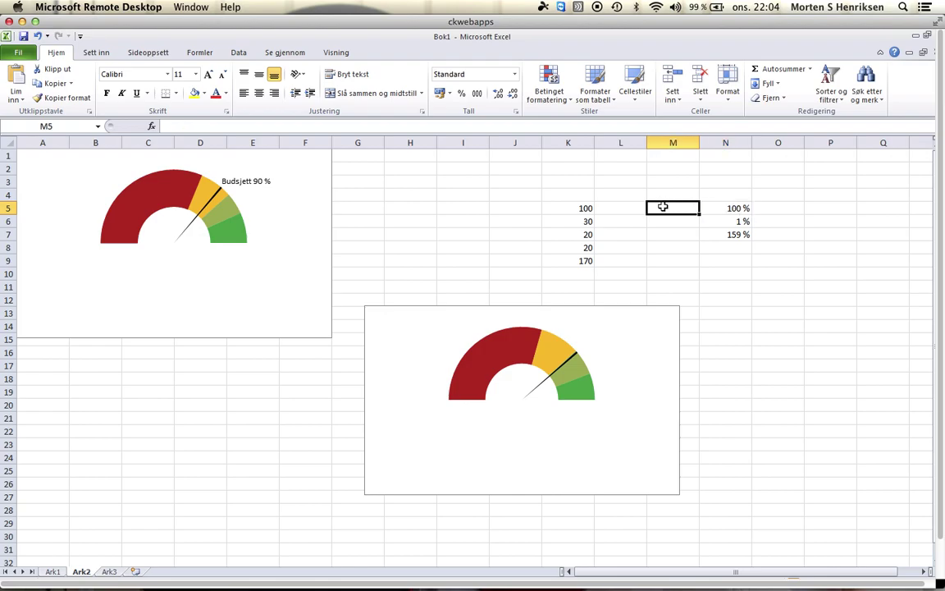
click(447, 129)
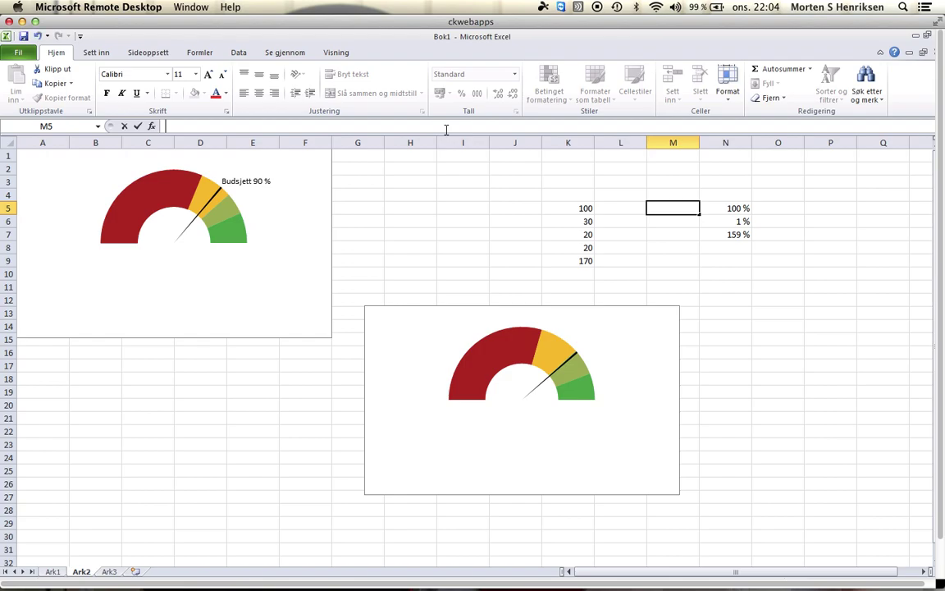
text(=)
click(719, 208)
key(Return)
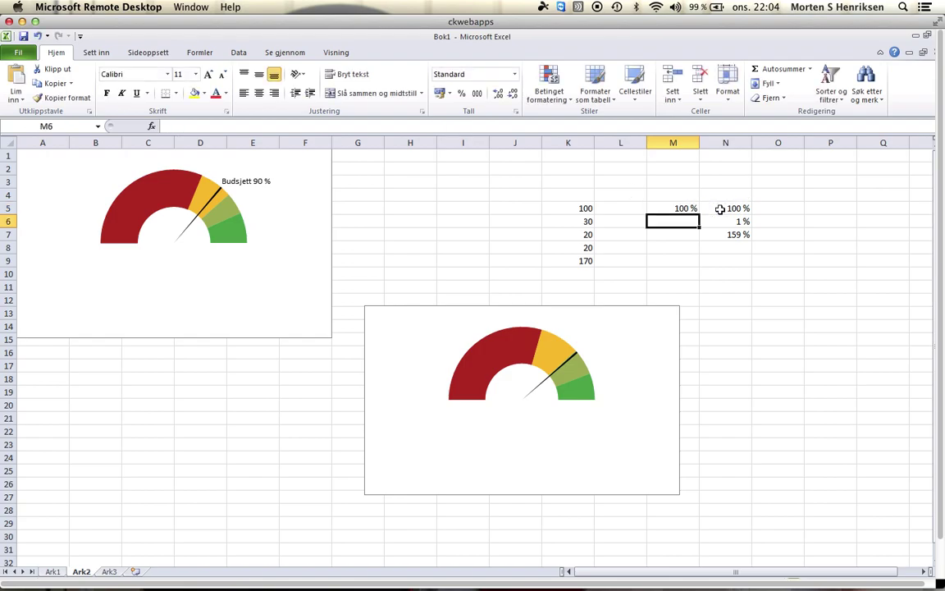
- Enter the label 'Budsjett' in cell L5
click(621, 206)
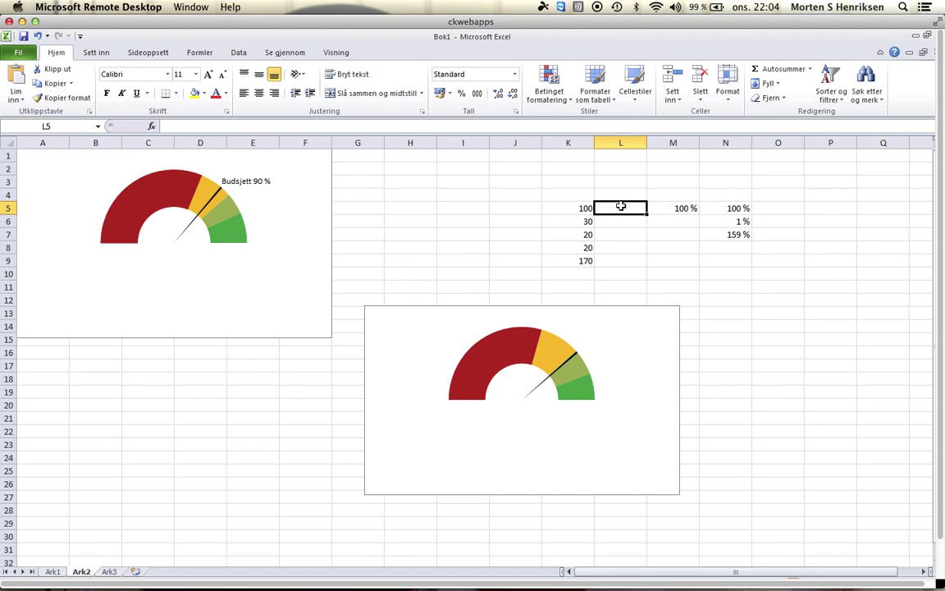
text(Bud)
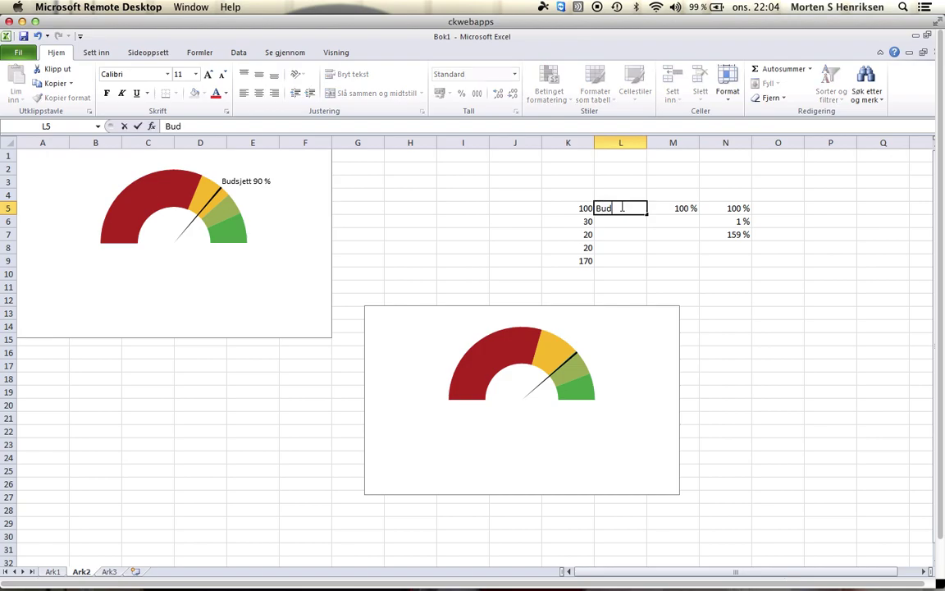
text(sjett)
key(Return)
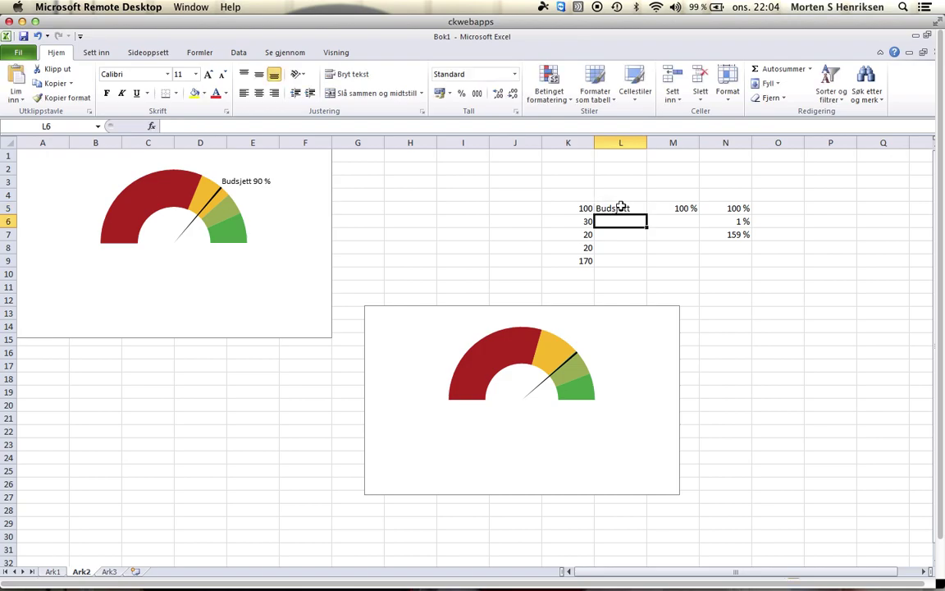
click(571, 360)
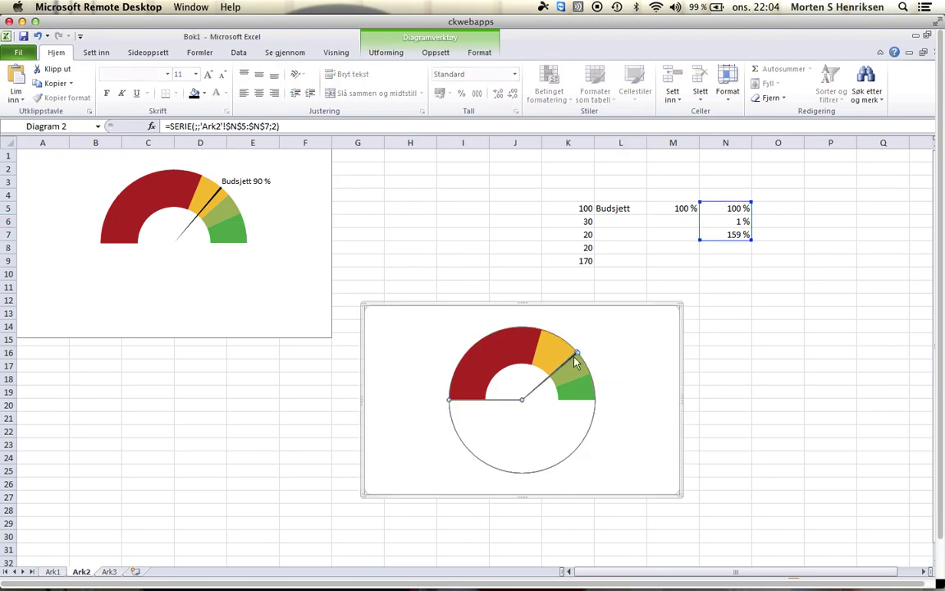
- Set Serie2's category axis labels to L4:M9 in the lower gauge's data source
right_click(573, 364)
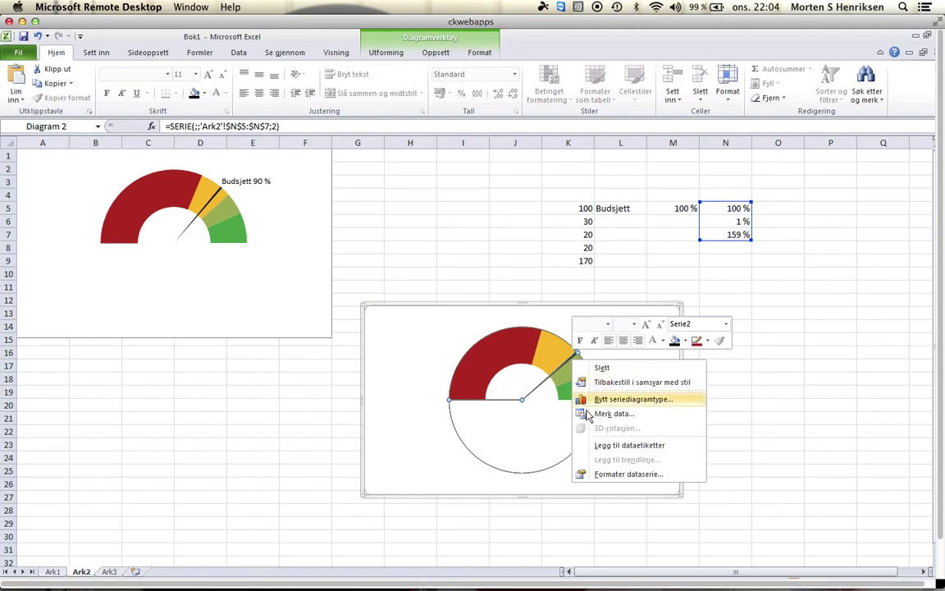
click(611, 413)
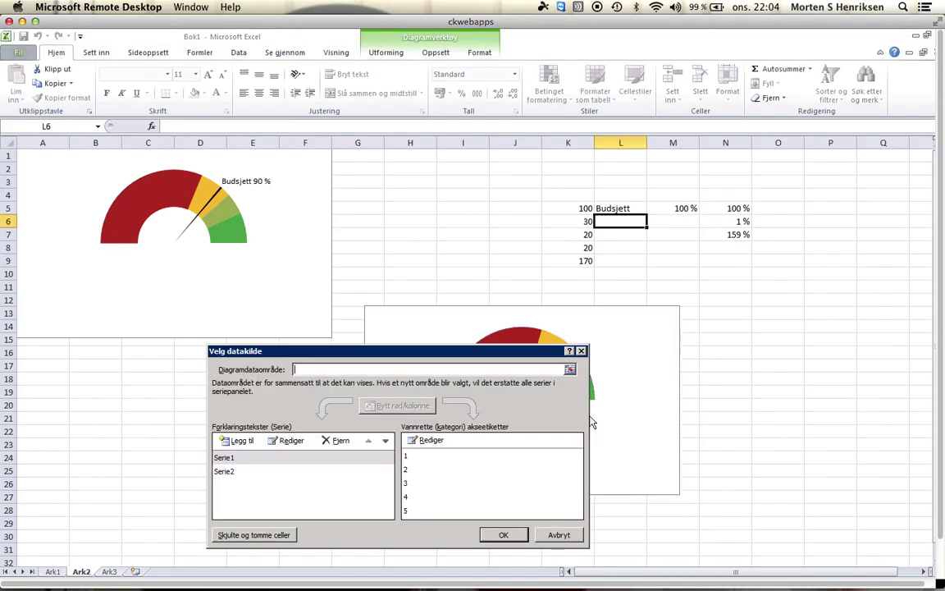
click(246, 474)
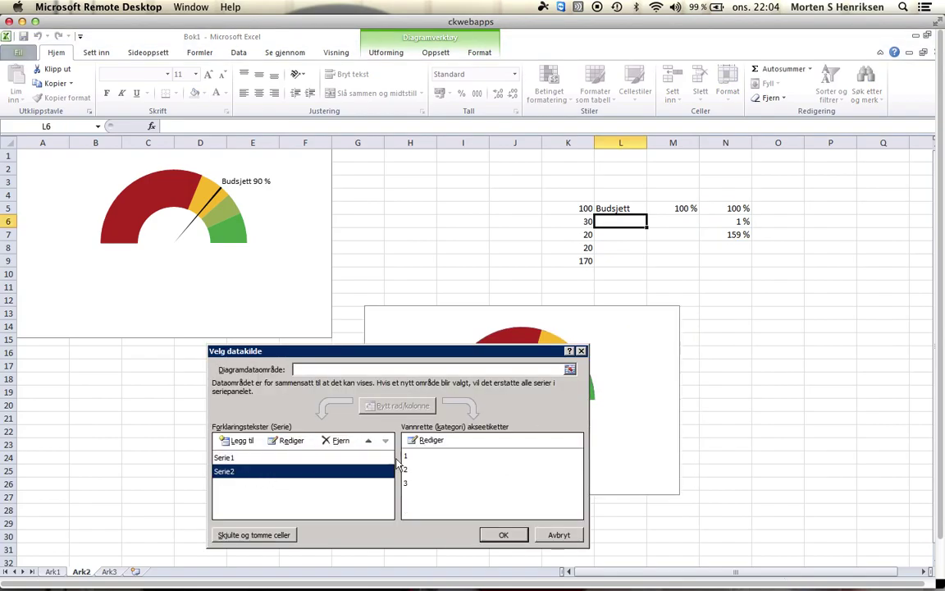
click(426, 440)
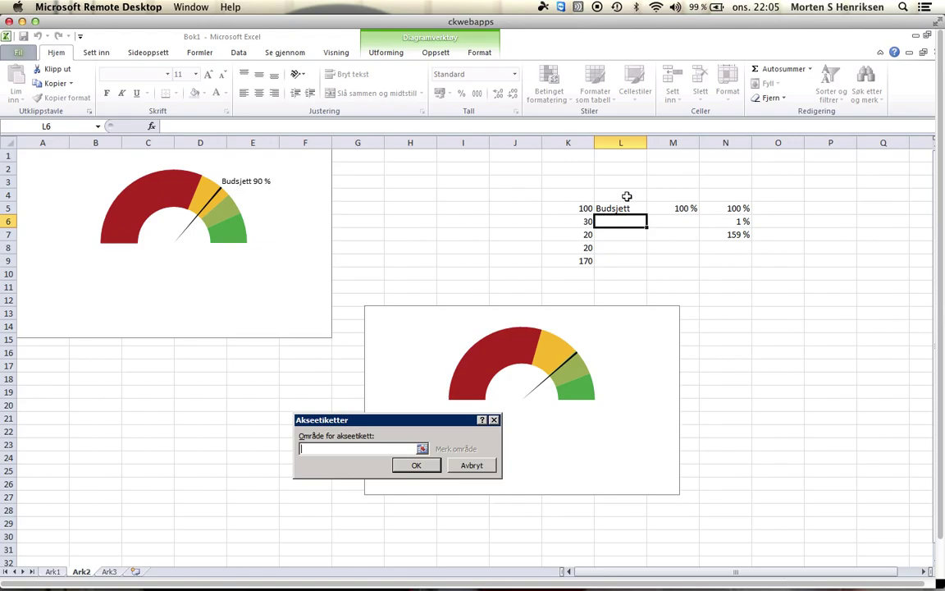
mouse_move(627, 197)
mouse_down()
mouse_move(679, 244)
mouse_move(679, 263)
mouse_up()
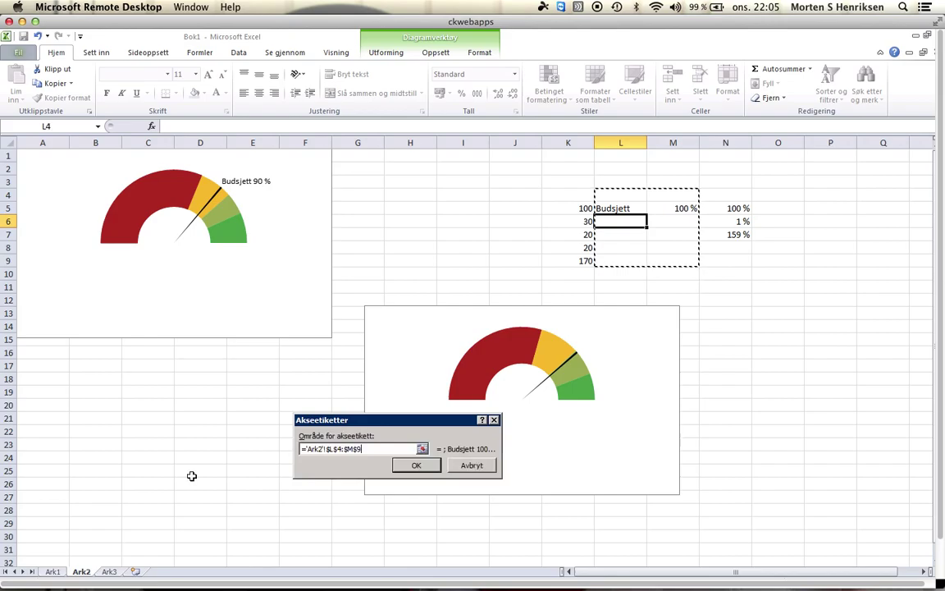
click(427, 474)
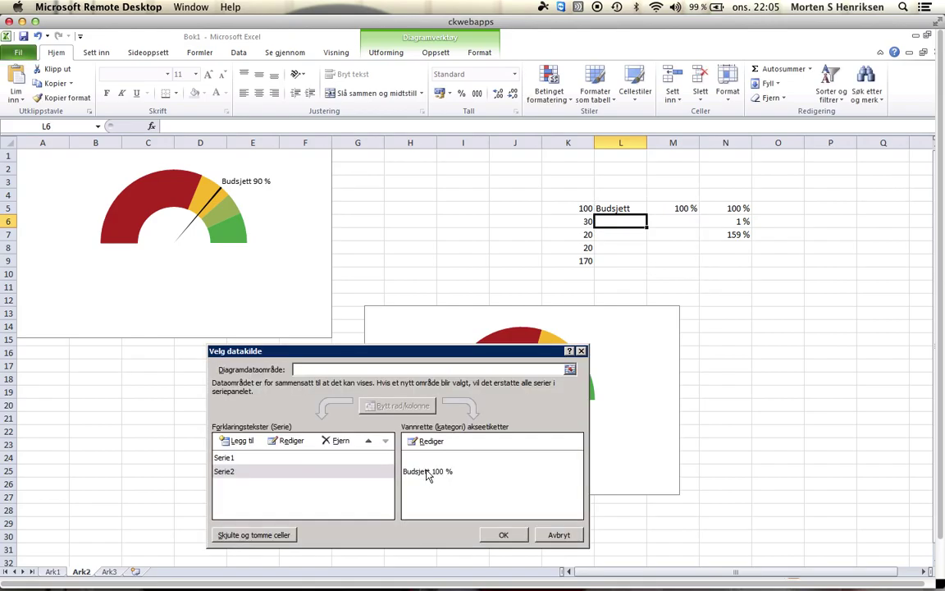
click(504, 532)
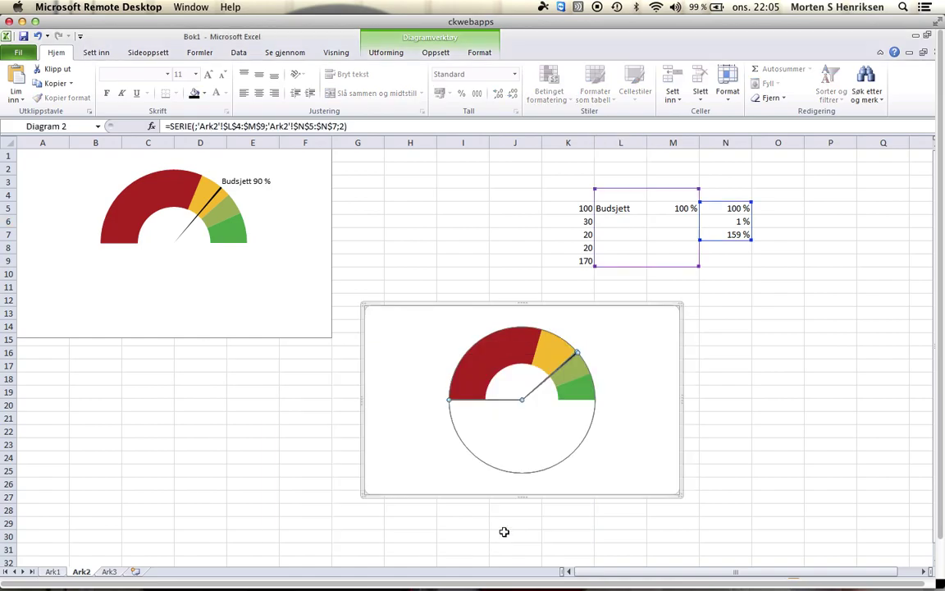
- Add needle data labels showing the category name instead of the value
right_click(576, 358)
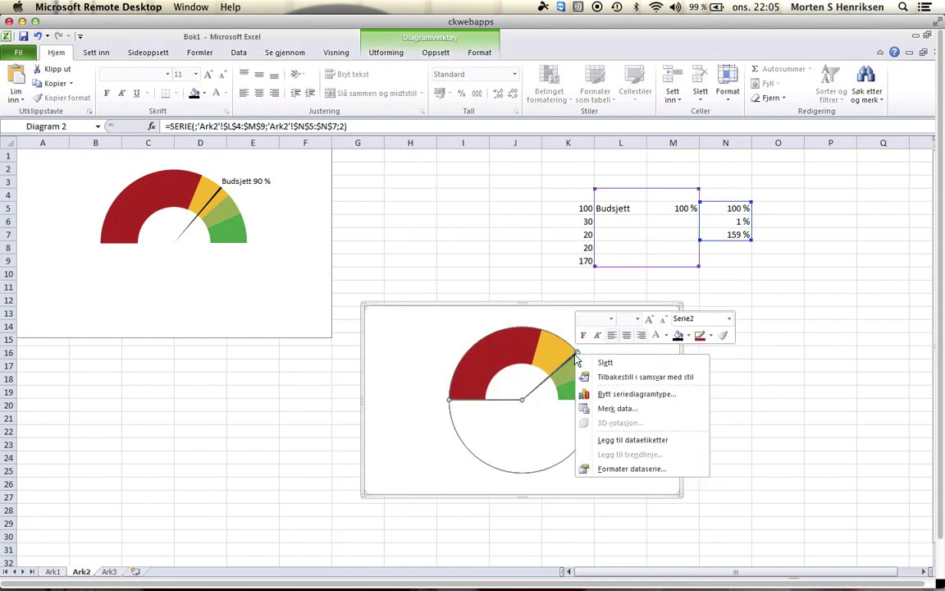
click(611, 440)
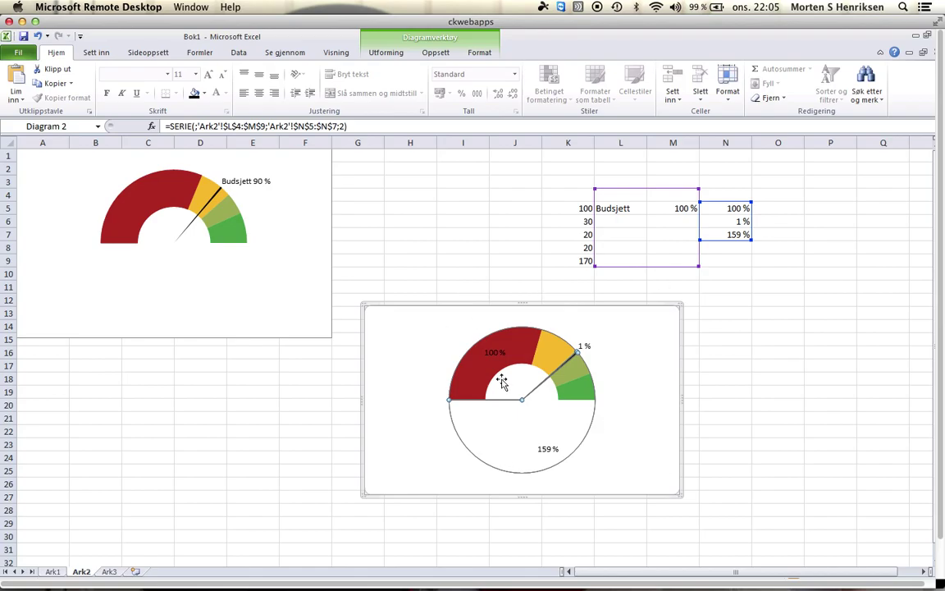
right_click(569, 366)
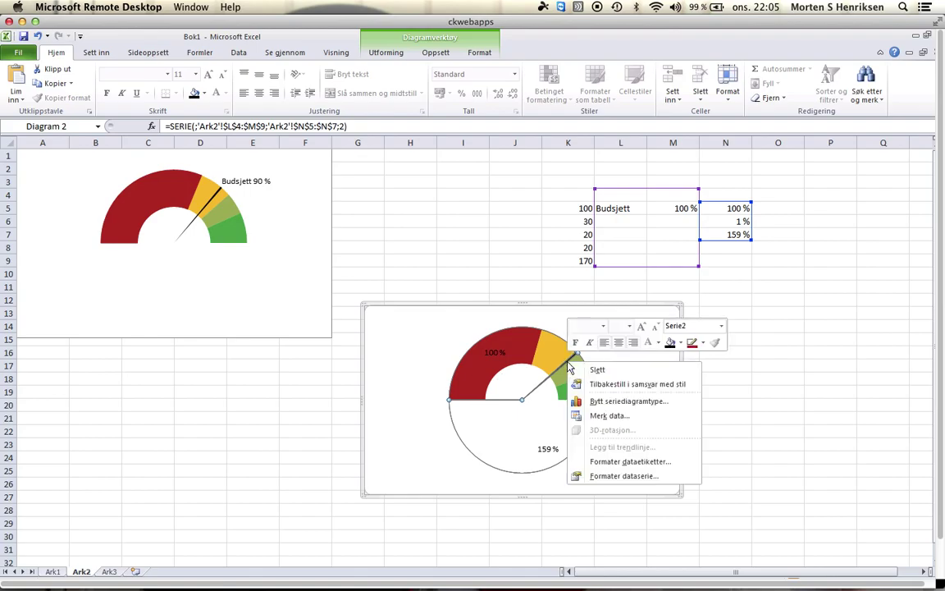
click(615, 461)
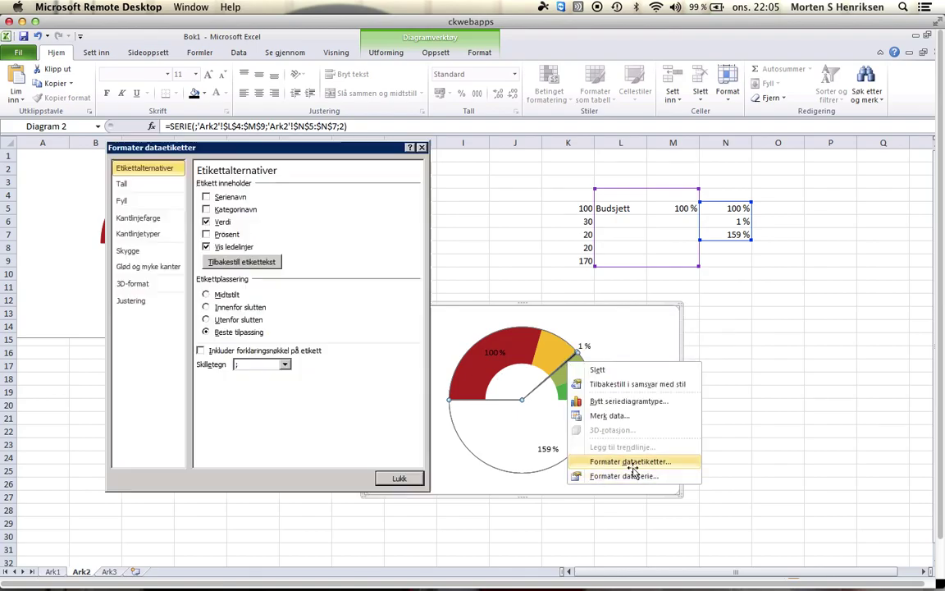
click(205, 222)
click(206, 209)
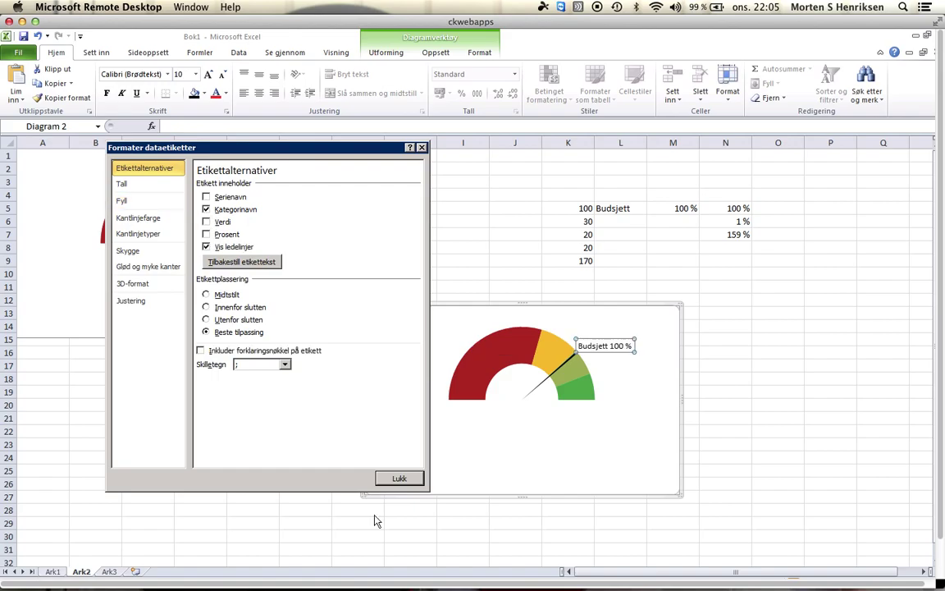
click(396, 480)
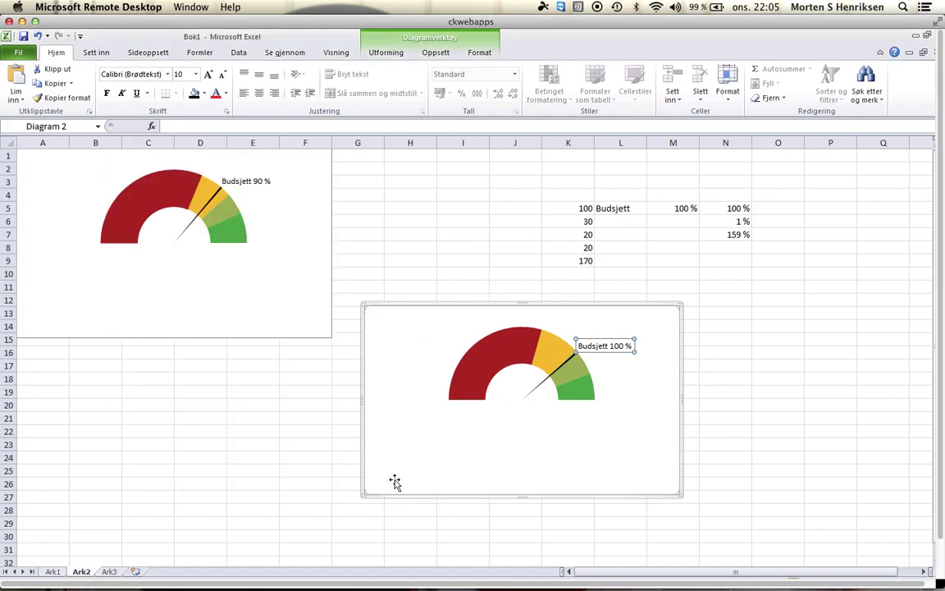
click(822, 392)
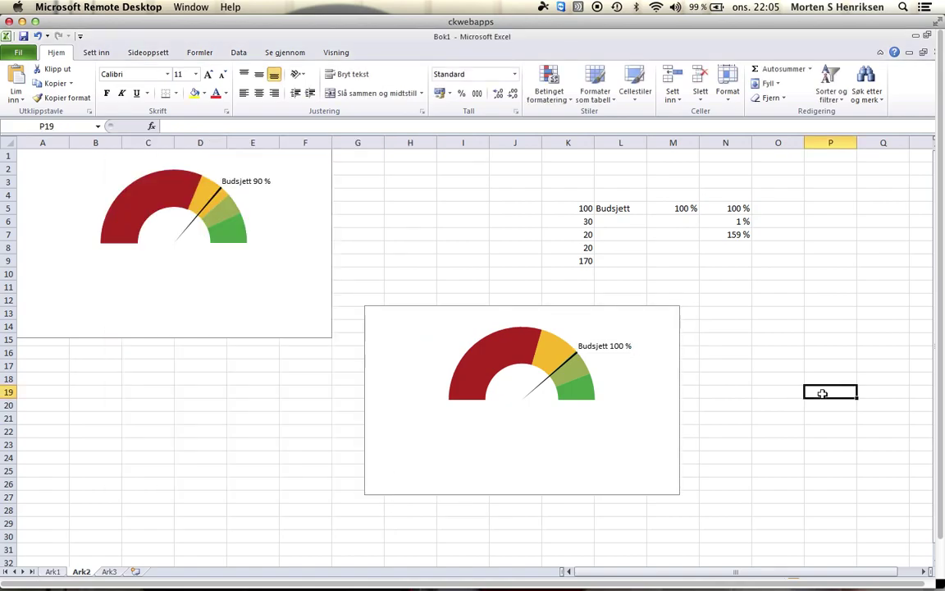
- Test the gauge by entering 90%, 50% and 110% in N5
click(718, 208)
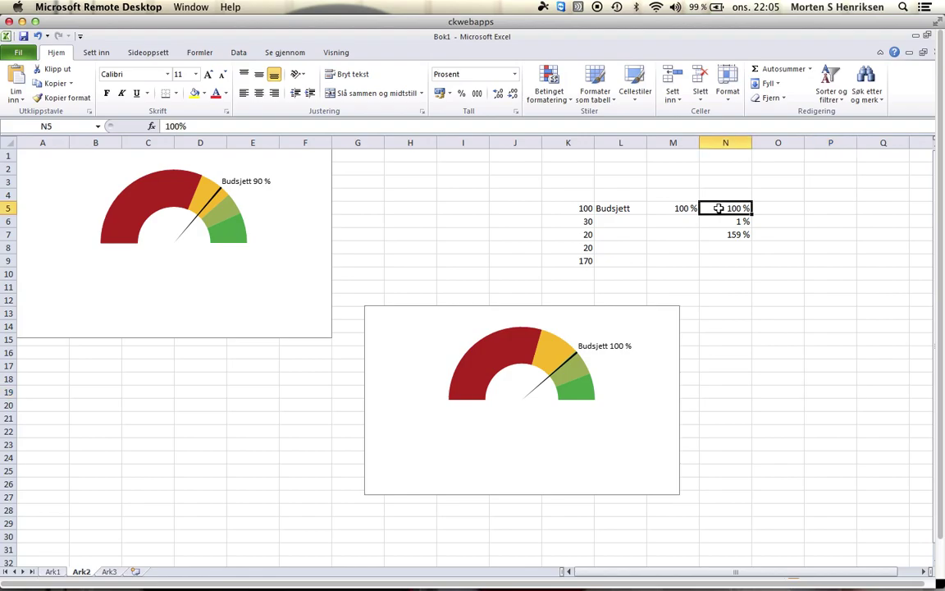
text(90)
key(Return)
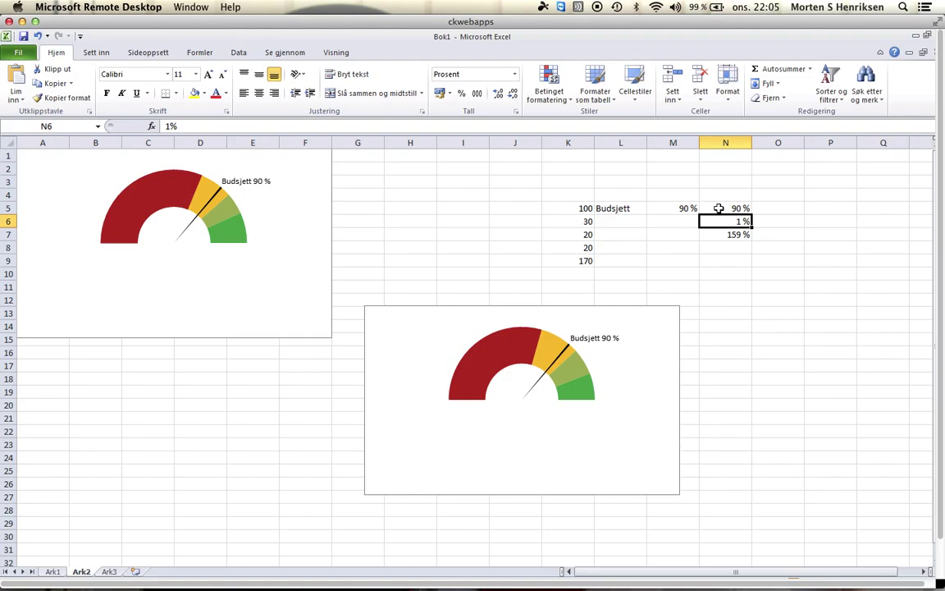
click(718, 208)
text(50)
key(Return)
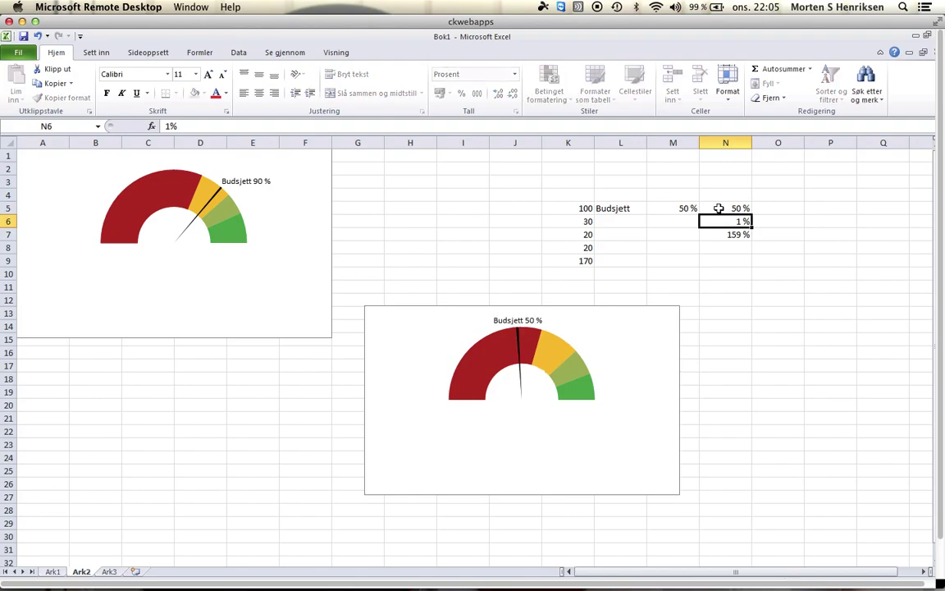
click(719, 208)
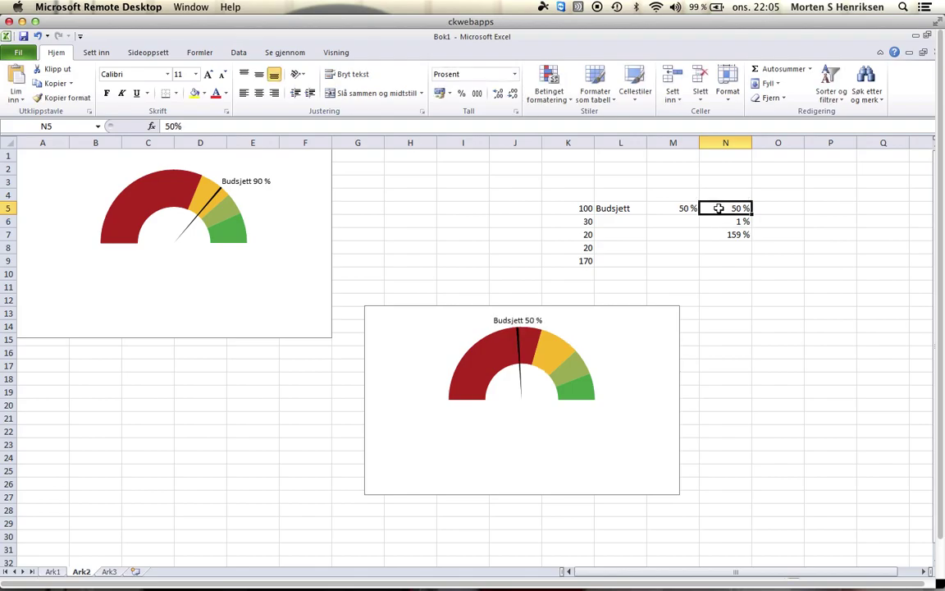
text(110)
key(Return)
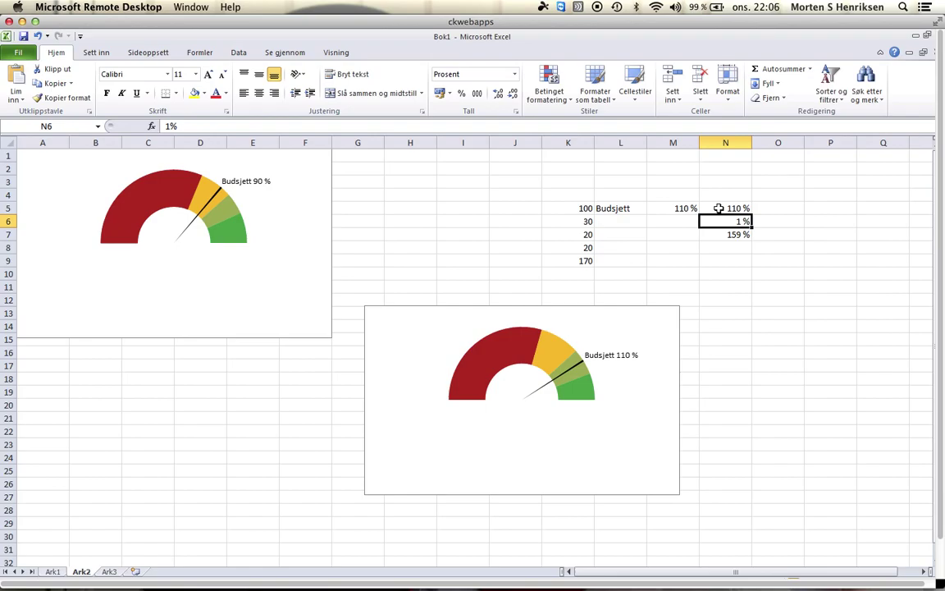
- Try 130% in N5, then set it back to 110%
click(718, 208)
text(1)
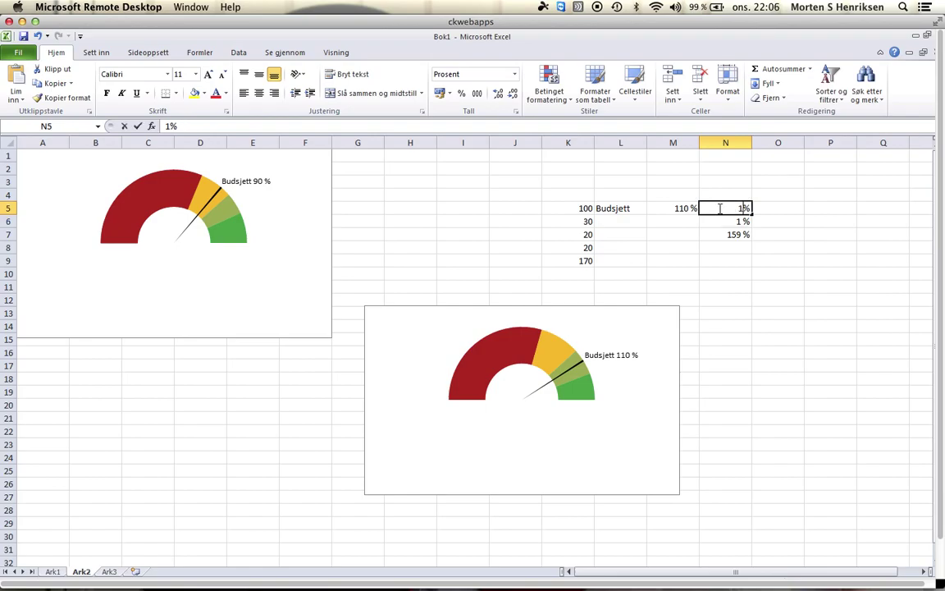
text(30)
key(Return)
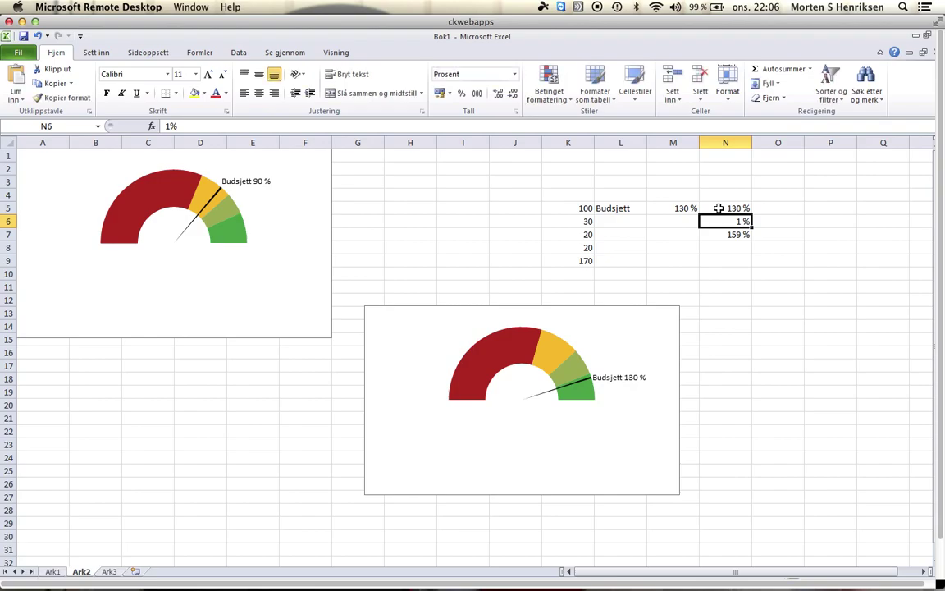
click(719, 208)
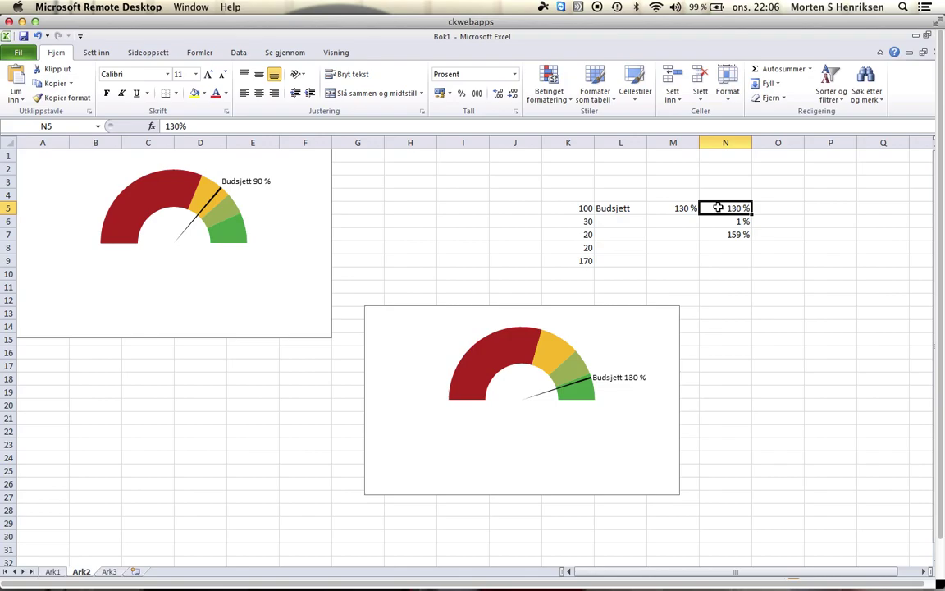
text(110)
key(Return)
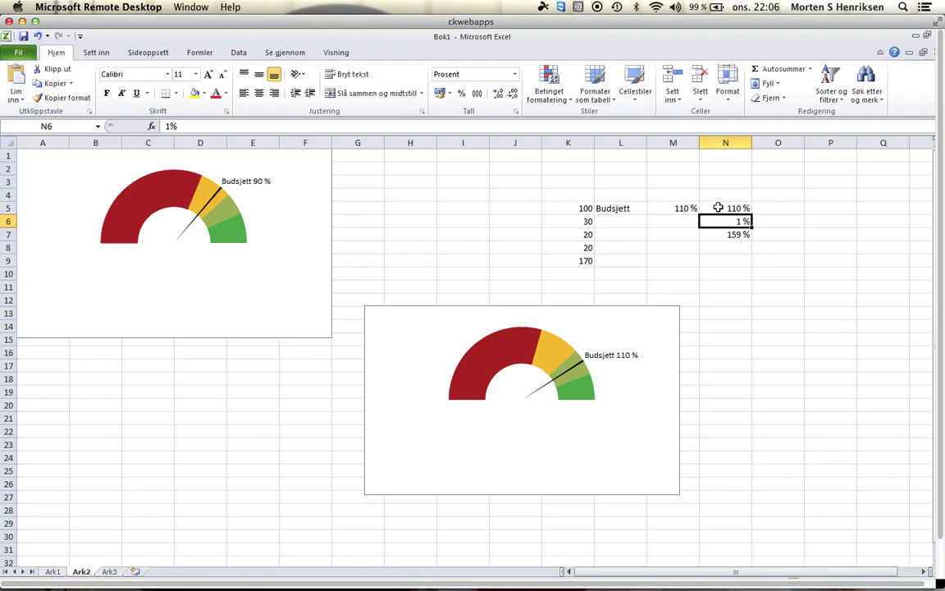
click(718, 208)
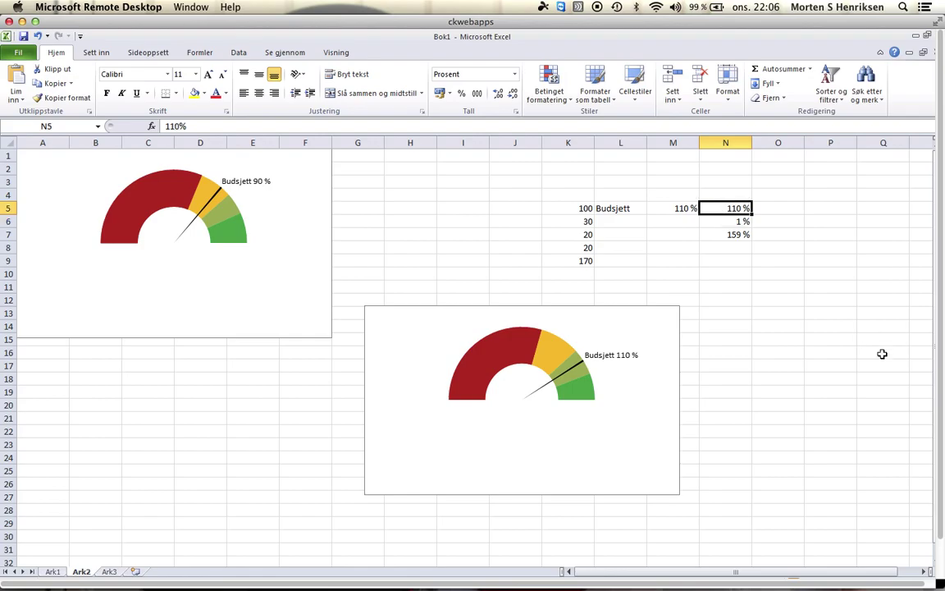